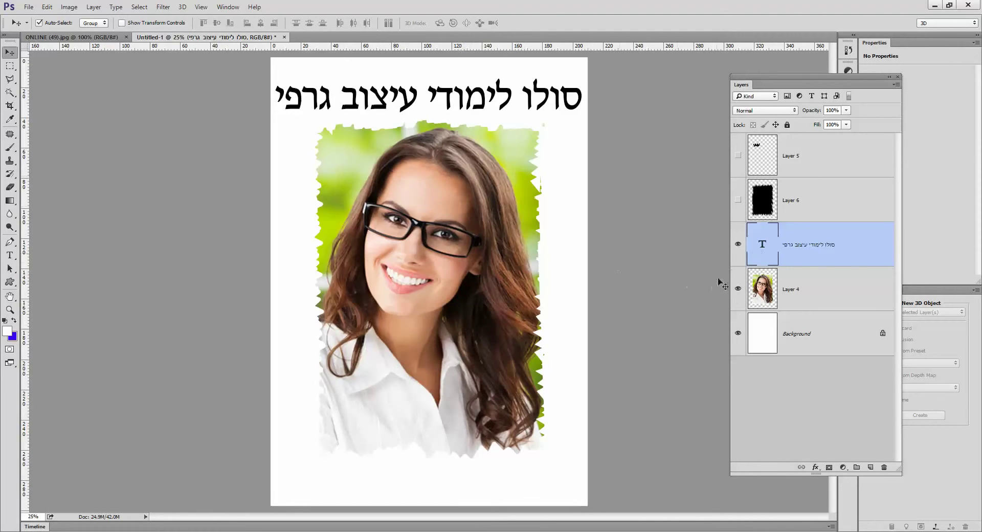
Copy the portrait from ONLINE (49).jpg into the poster and hide the old torn photo Layer 4
left_click(71, 37)
mouse_move(476, 418)
left_mouse_down()
mouse_move(454, 316)
mouse_move(211, 41)
mouse_move(455, 282)
left_mouse_up()
left_click(737, 333)
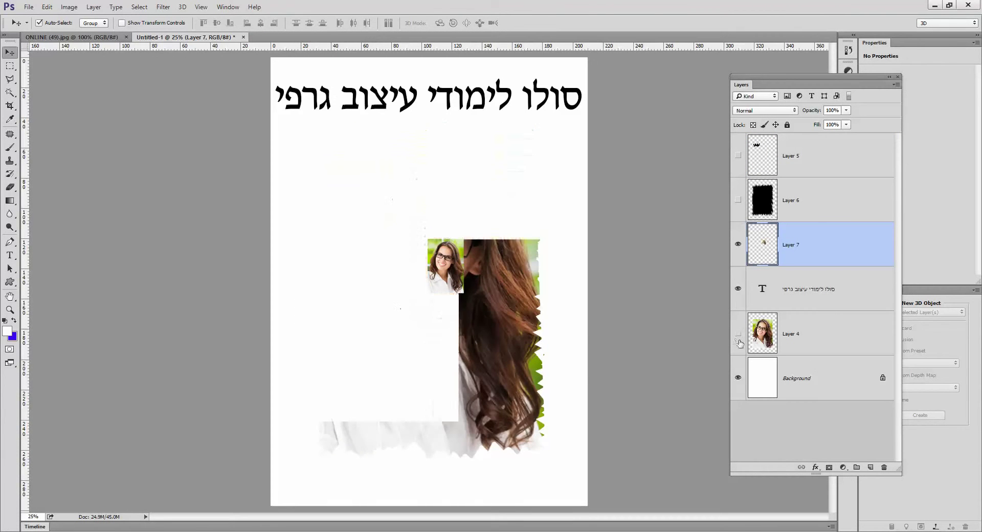
left_click_drag(455, 275, 426, 268)
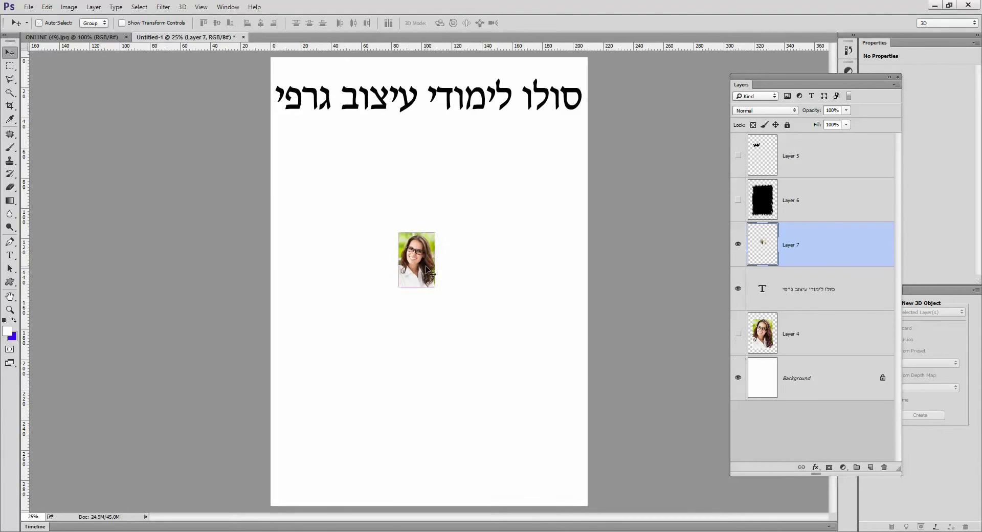
Scale the pasted portrait up to about 682% so it fills the page below the title
key("ctrl+t")
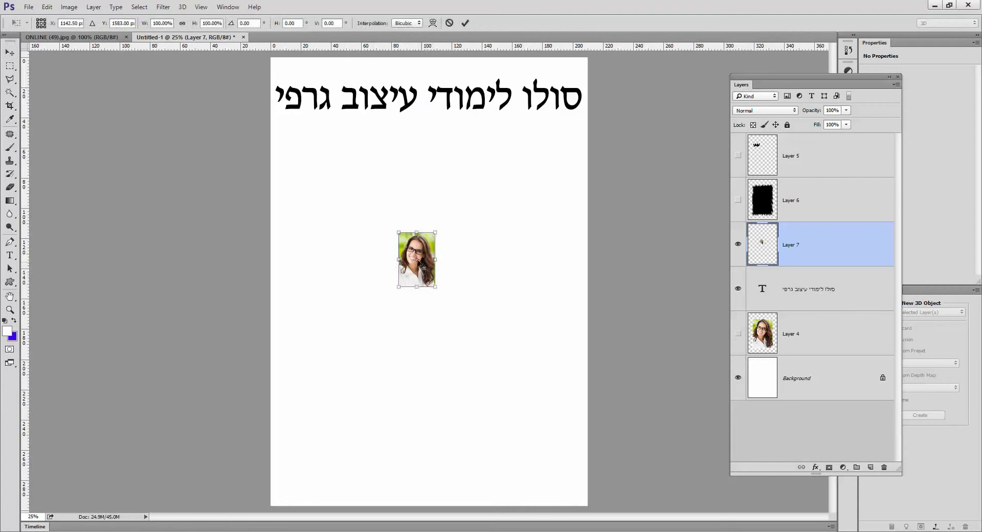
left_click(46, 6)
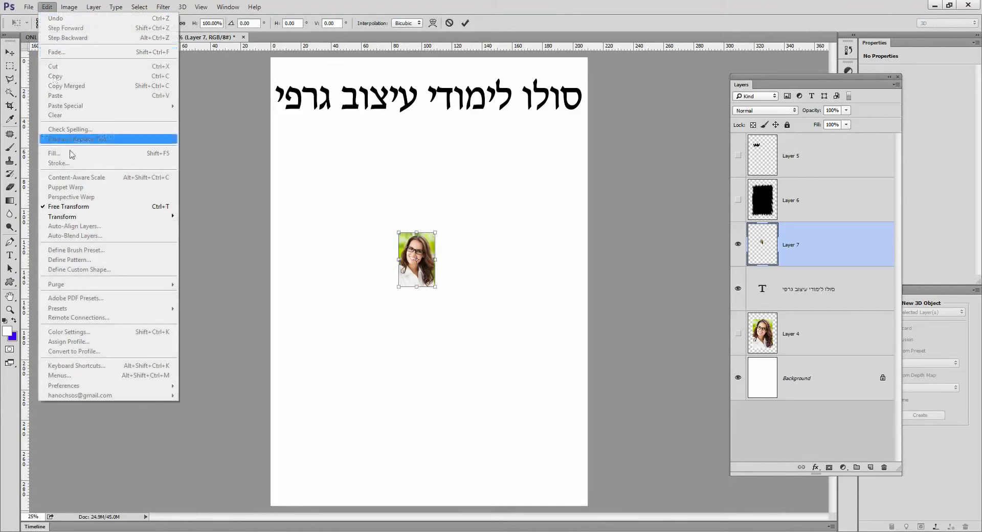
left_click(77, 206)
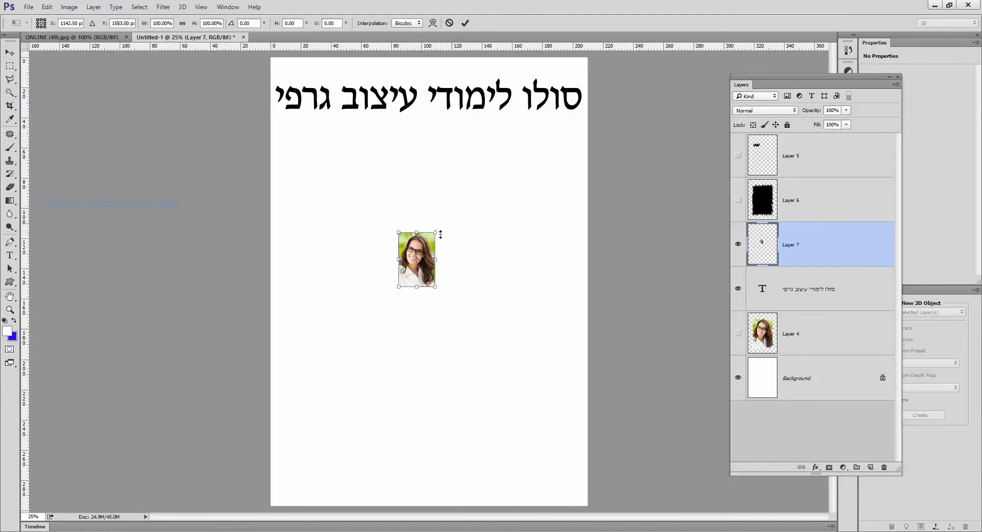
left_click_drag(436, 233, 512, 117)
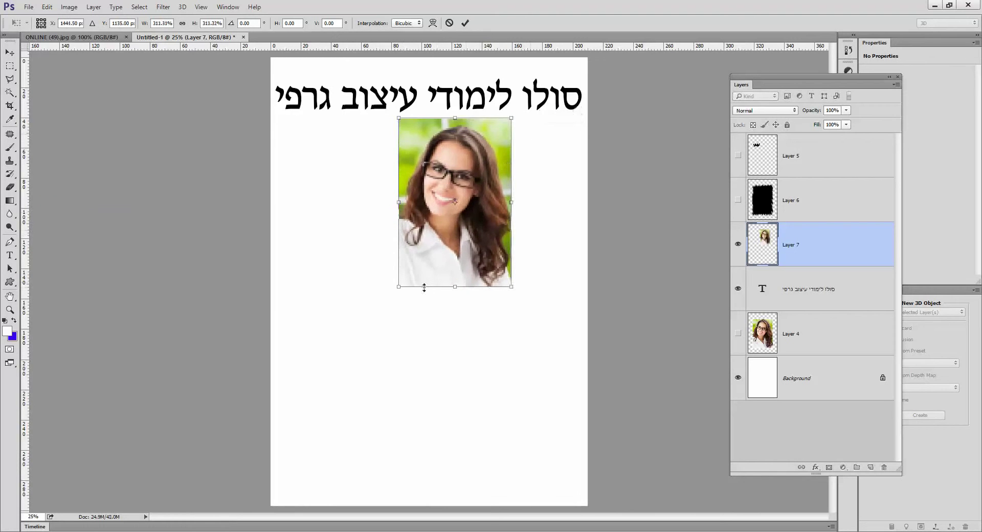
left_click_drag(398, 287, 302, 431)
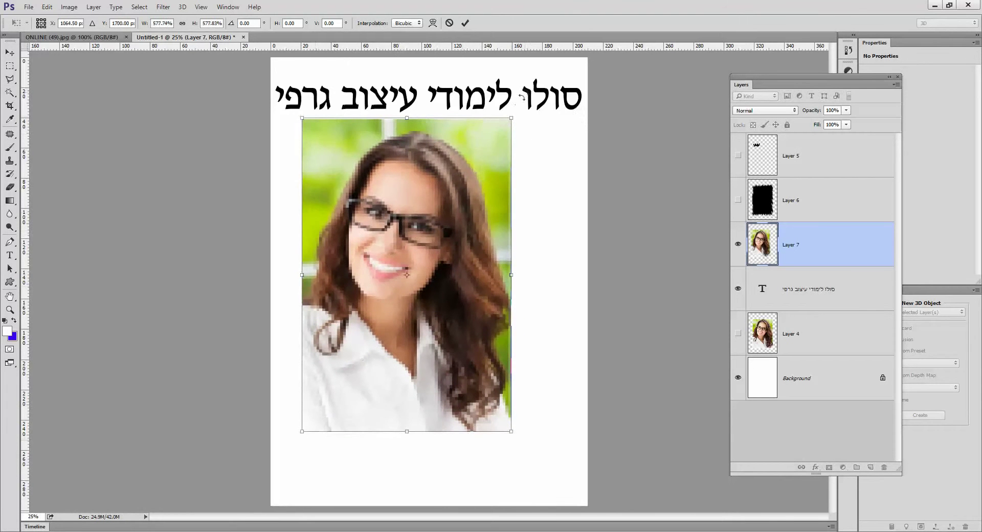
left_click_drag(512, 118, 533, 88)
left_click_drag(438, 252, 448, 306)
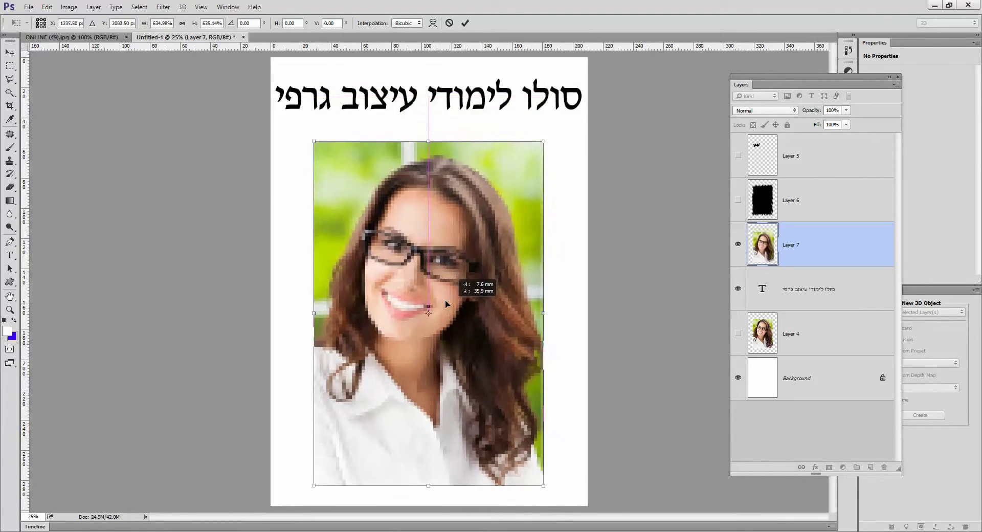
left_click_drag(543, 142, 555, 125)
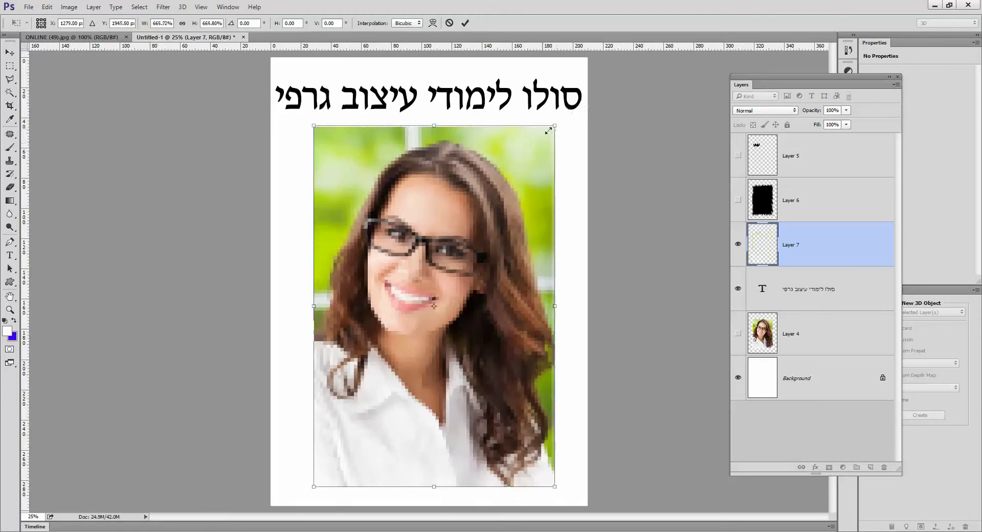
left_click_drag(313, 125, 308, 117)
key("Return")
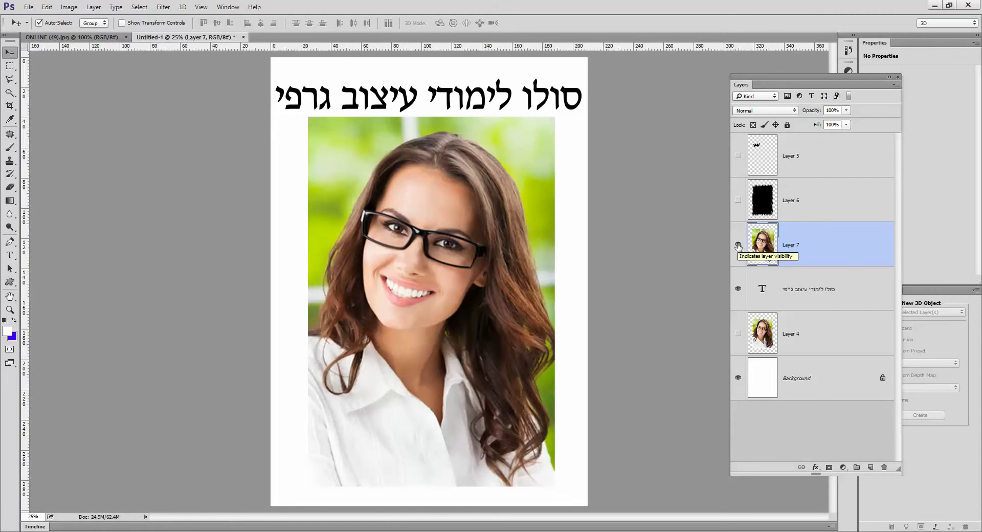
Hide Layer 7 and trace the zigzag top edge with the Polygonal Lasso Tool
left_click(739, 246)
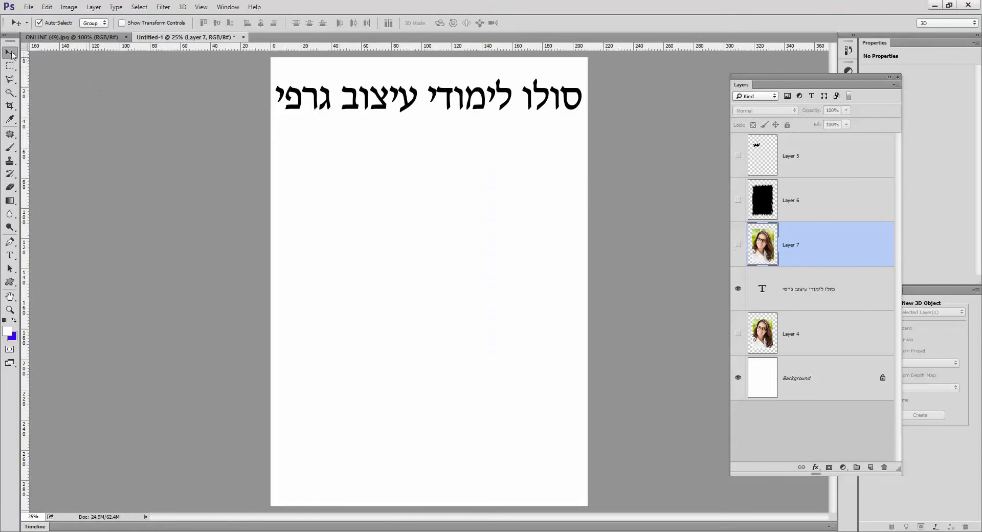
left_click(10, 80)
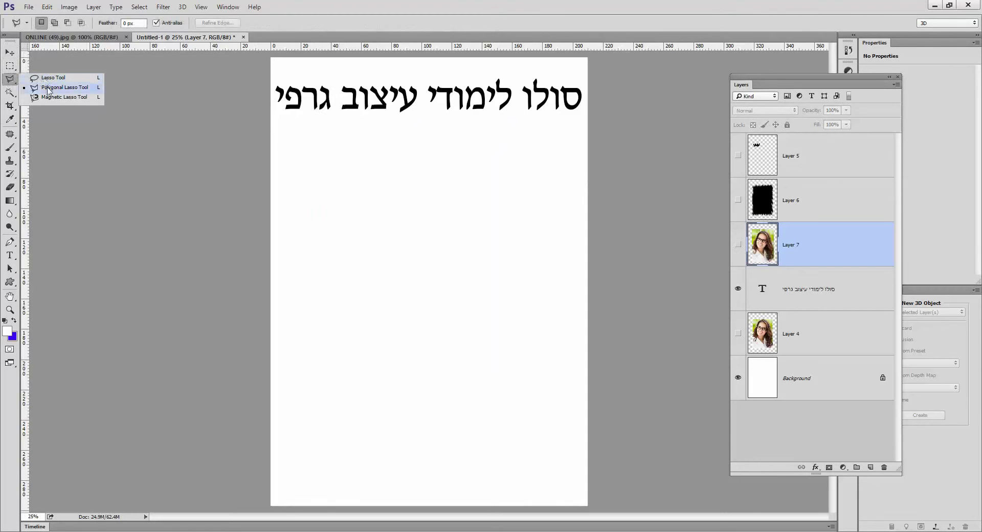
left_click(48, 89)
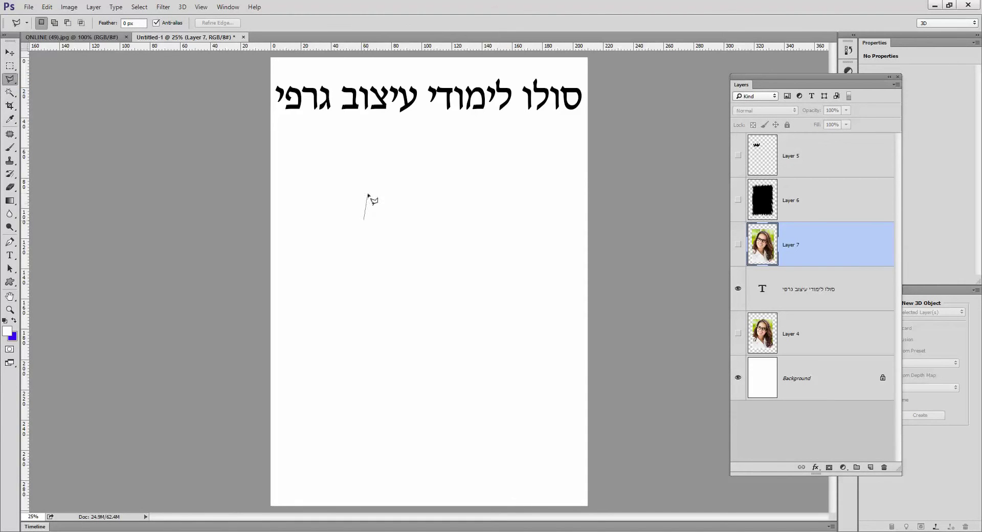
left_click(368, 193)
left_click(373, 219)
left_click(380, 196)
left_click(383, 218)
left_click(390, 196)
left_click(391, 219)
left_click(399, 219)
left_click(404, 196)
left_click(405, 219)
left_click(411, 196)
left_click(412, 219)
left_click(421, 197)
Trace the zigzag lower edge, close the selection, and add empty Layer 8
left_click(421, 221)
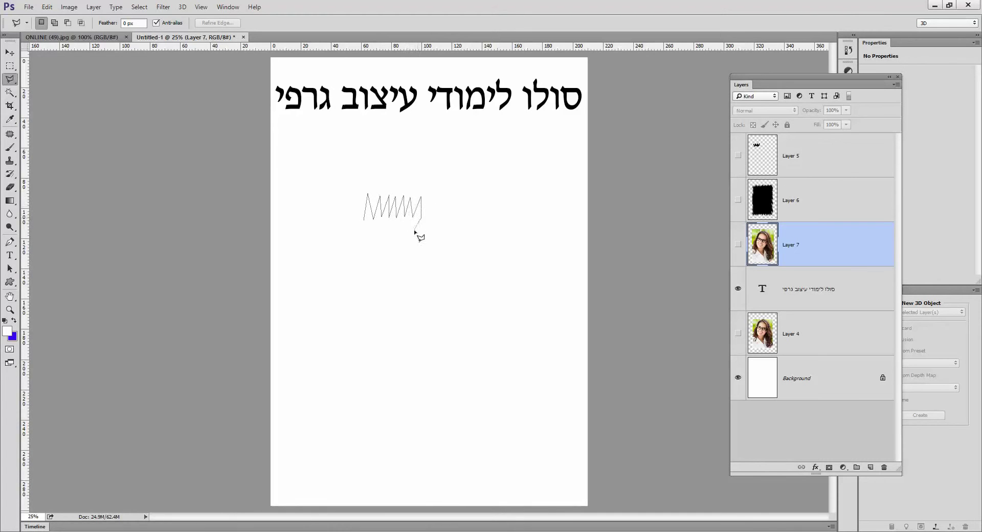
left_click(418, 237)
left_click(407, 240)
left_click(401, 223)
left_click(397, 242)
left_click(390, 225)
left_click(365, 223)
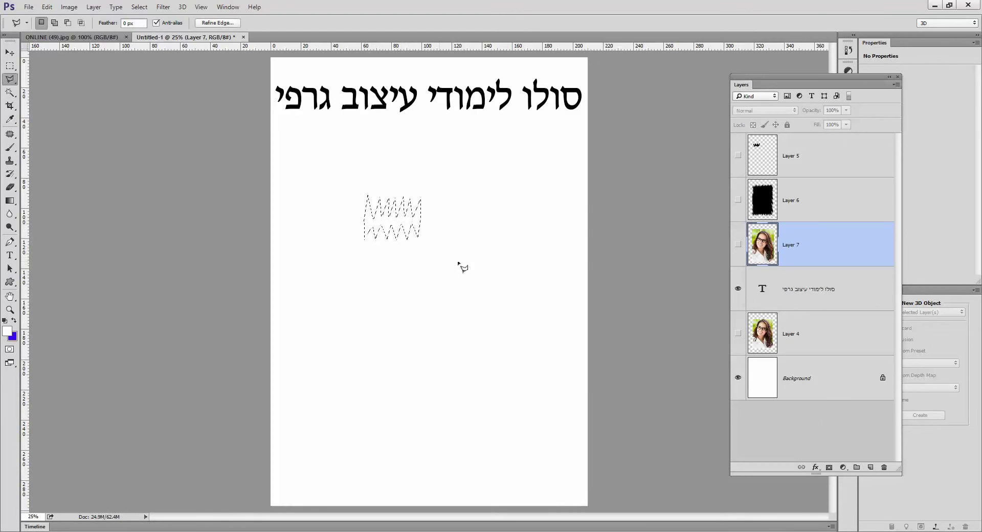
left_click(871, 467)
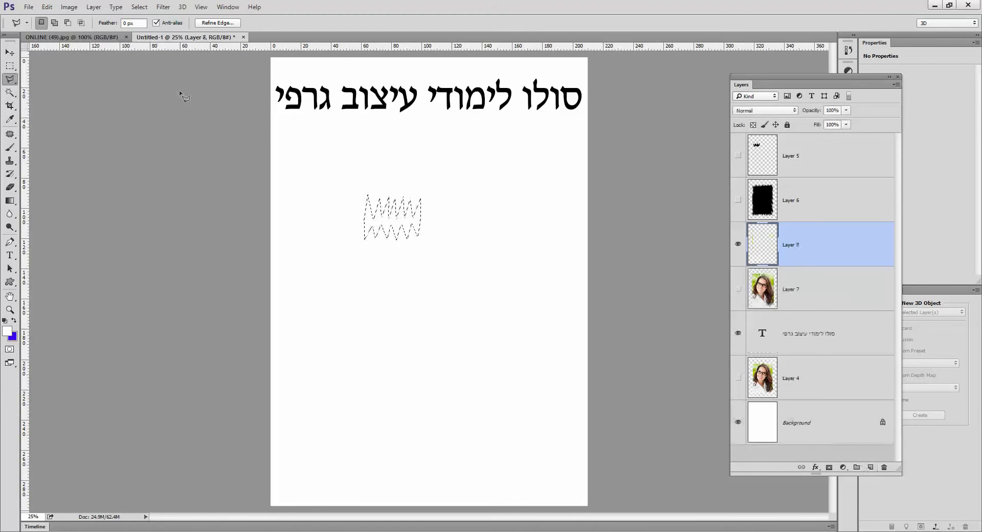
Transform the zigzag selection to be wider and flatter
left_click(138, 7)
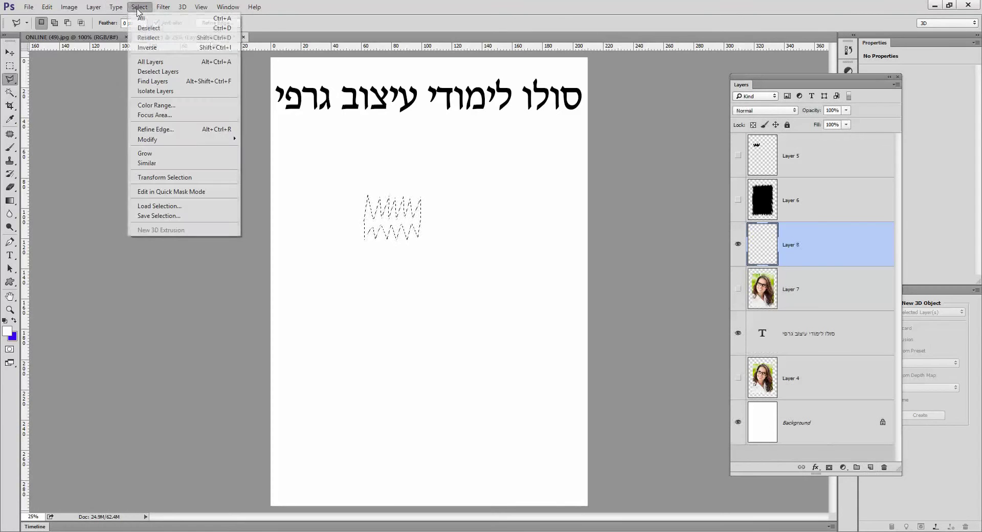
left_click(173, 178)
left_click_drag(364, 218, 340, 219)
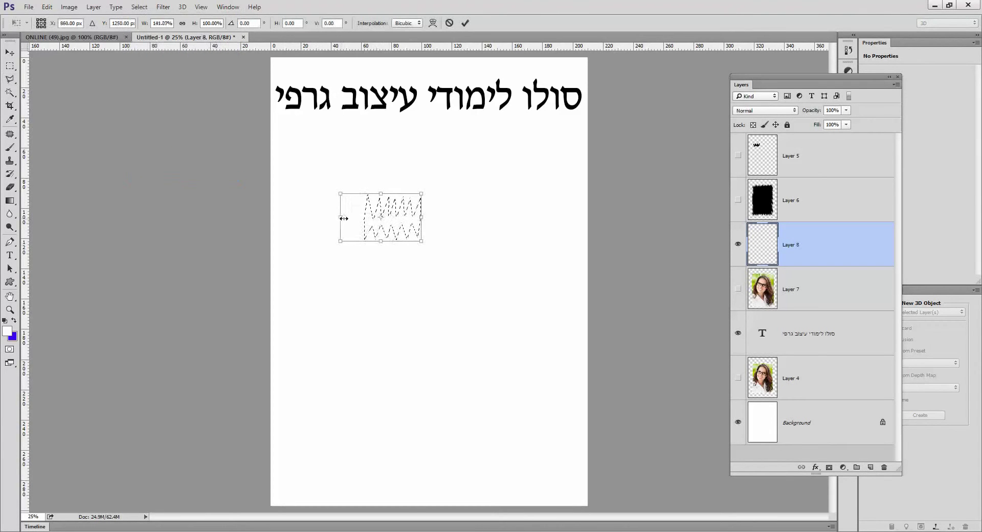
left_click_drag(422, 217, 429, 217)
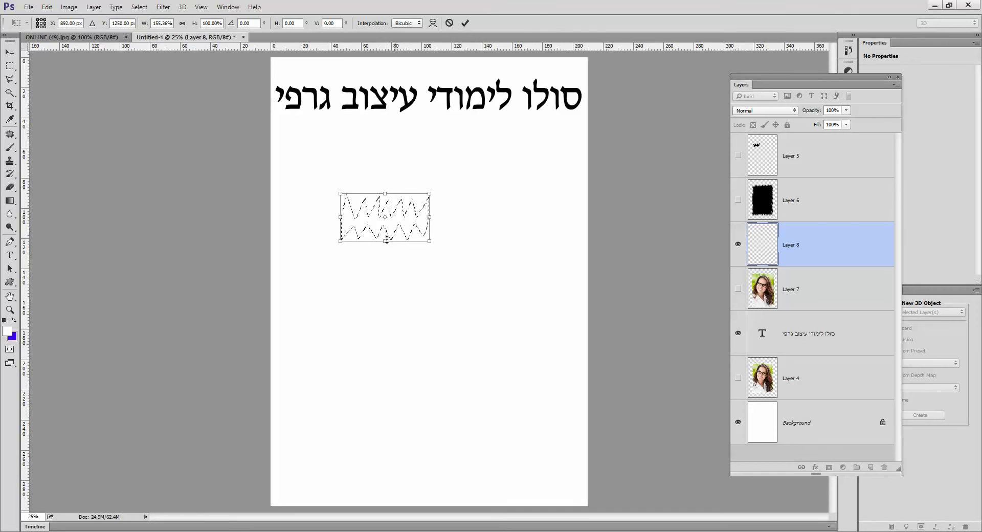
left_click_drag(386, 240, 382, 204)
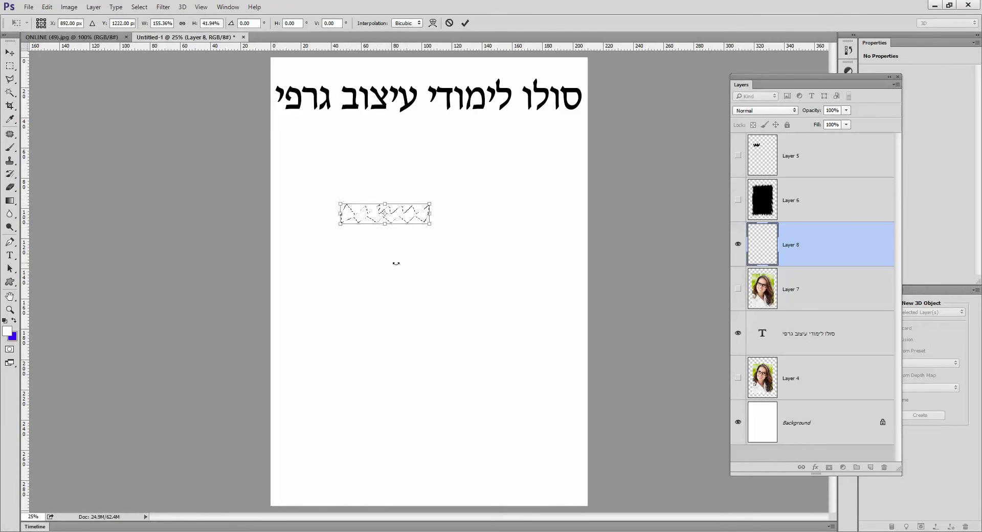
key("Return")
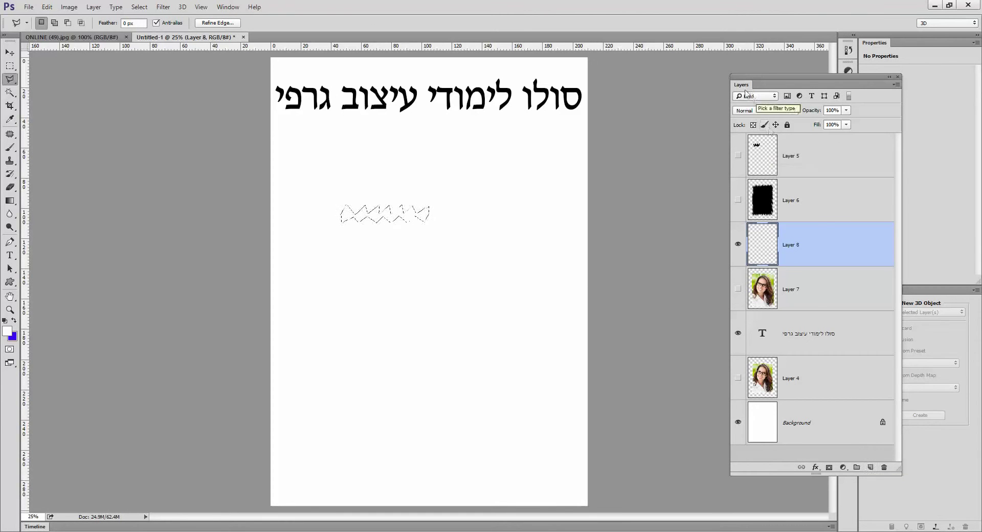
Fill the zigzag selection on Layer 8 with solid black
left_click(227, 6)
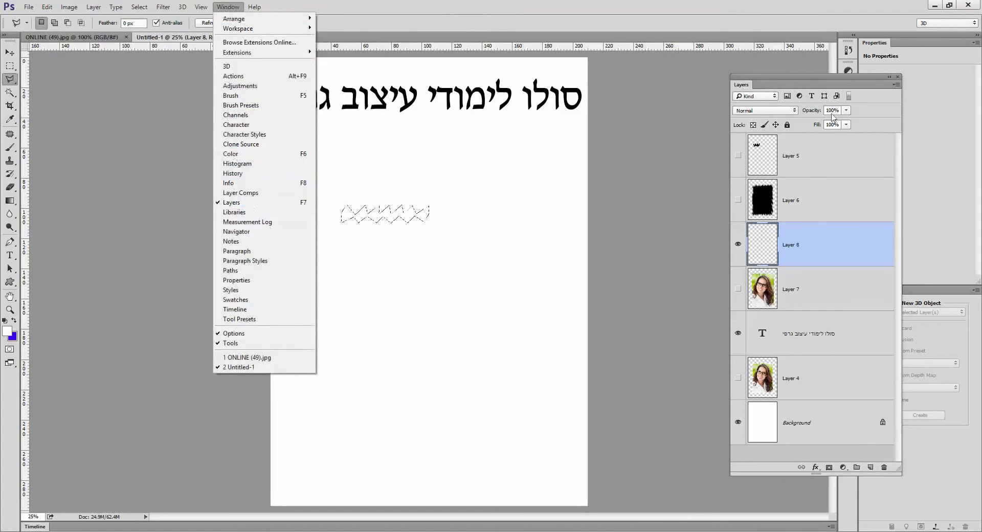
left_click(837, 88)
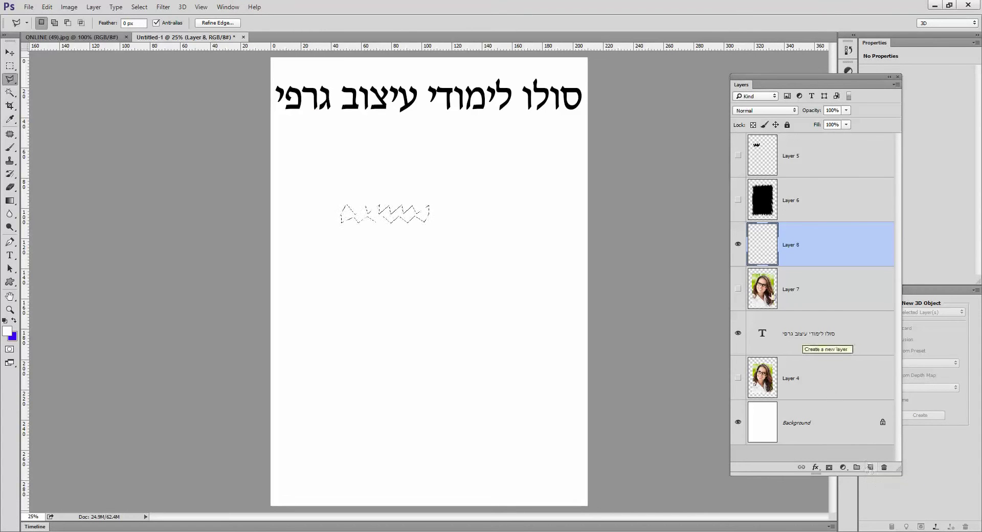
left_click(46, 8)
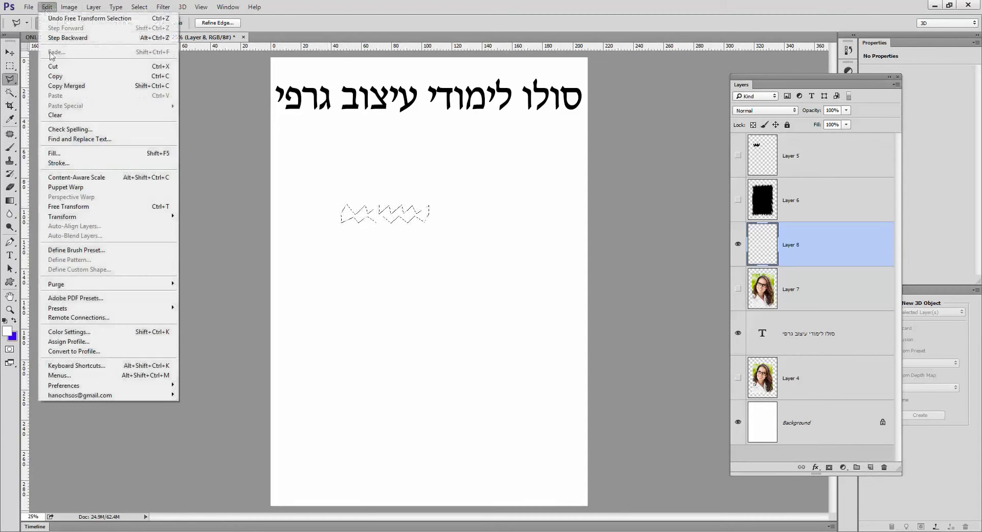
left_click(97, 159)
left_click(573, 161)
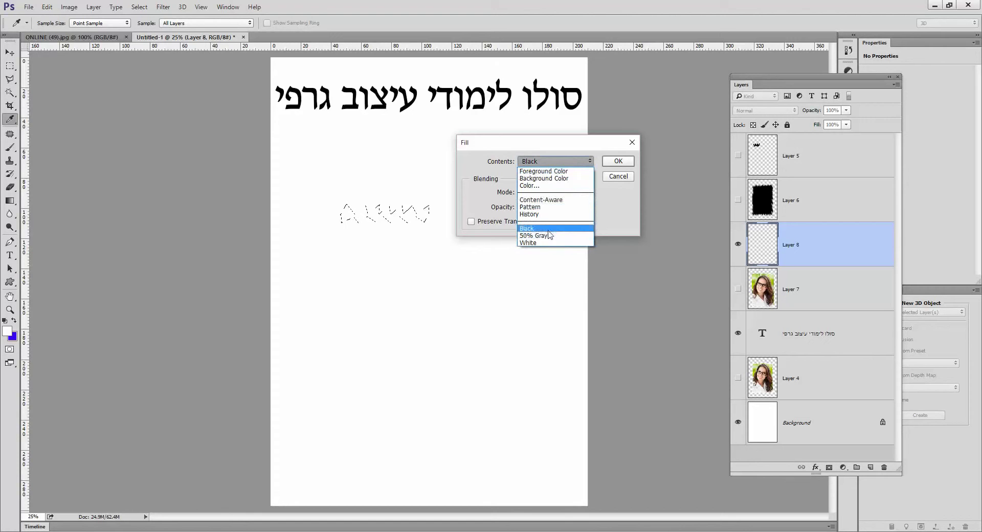
left_click(549, 230)
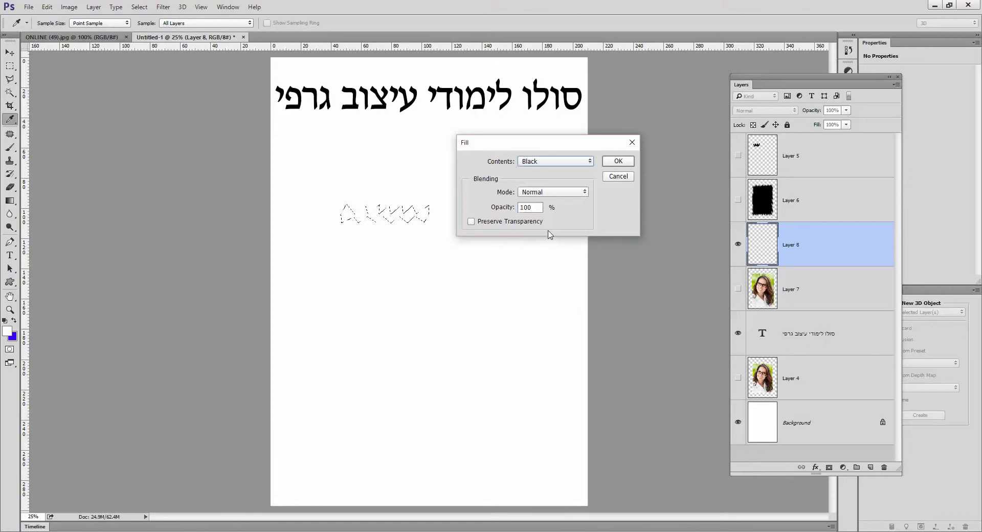
left_click(613, 162)
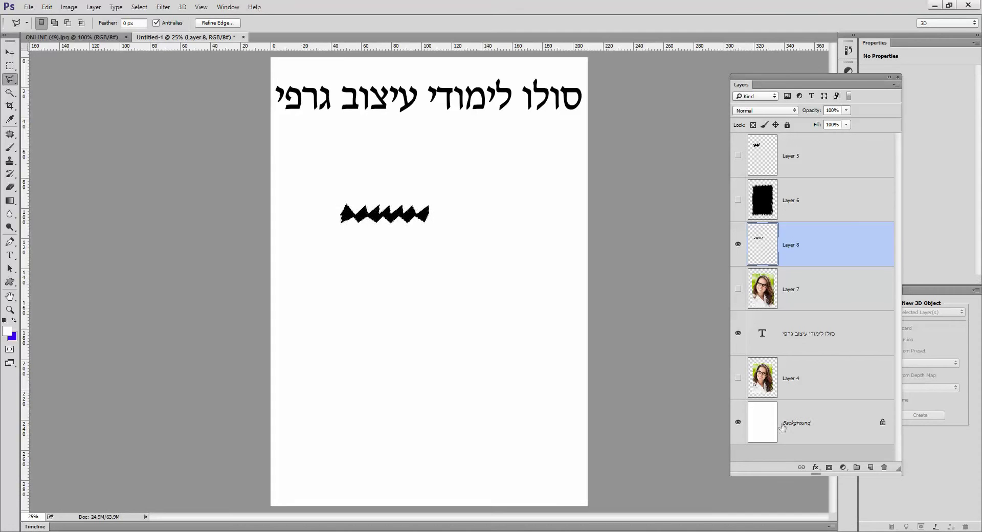
Hide the Background layer and save the black zigzag as brush preset 'Sampled Brush 3'
left_click(738, 423)
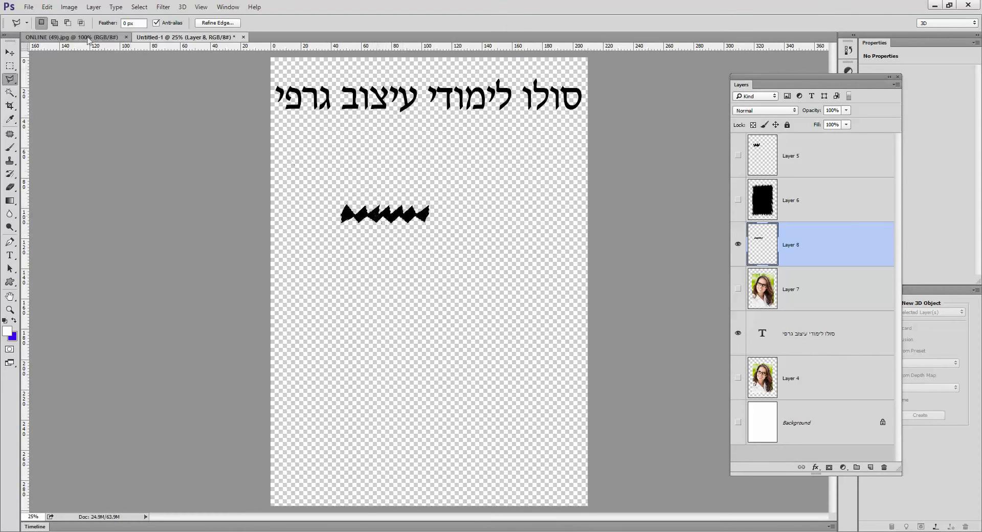
left_click(46, 7)
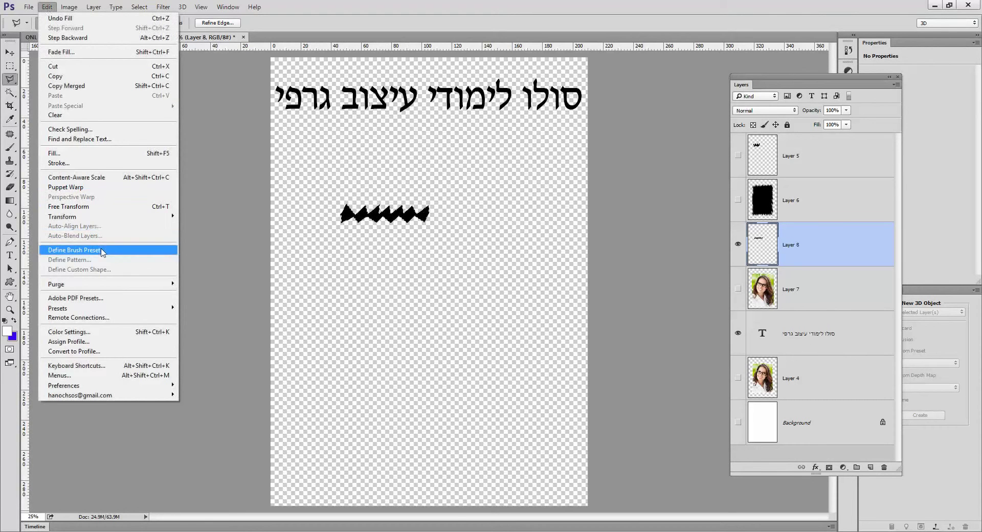
left_click(103, 251)
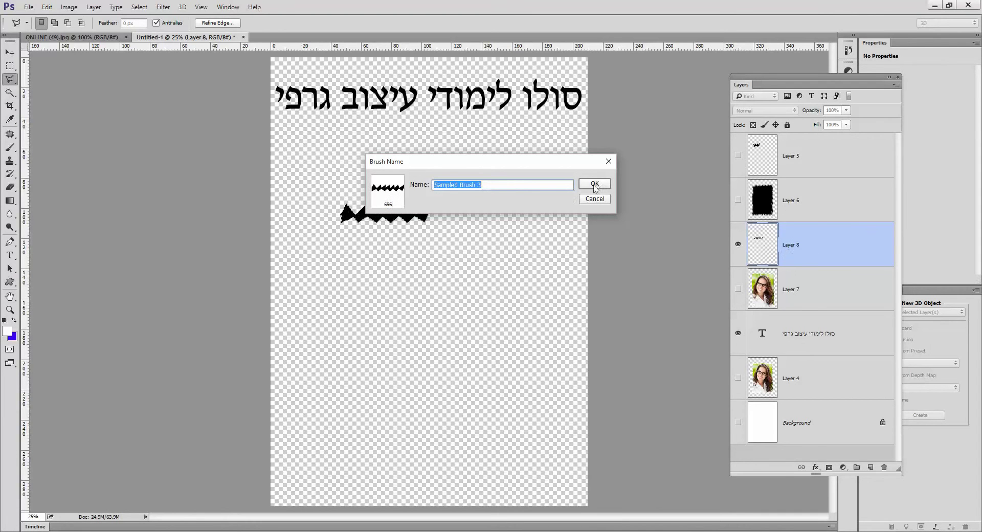
left_click(594, 185)
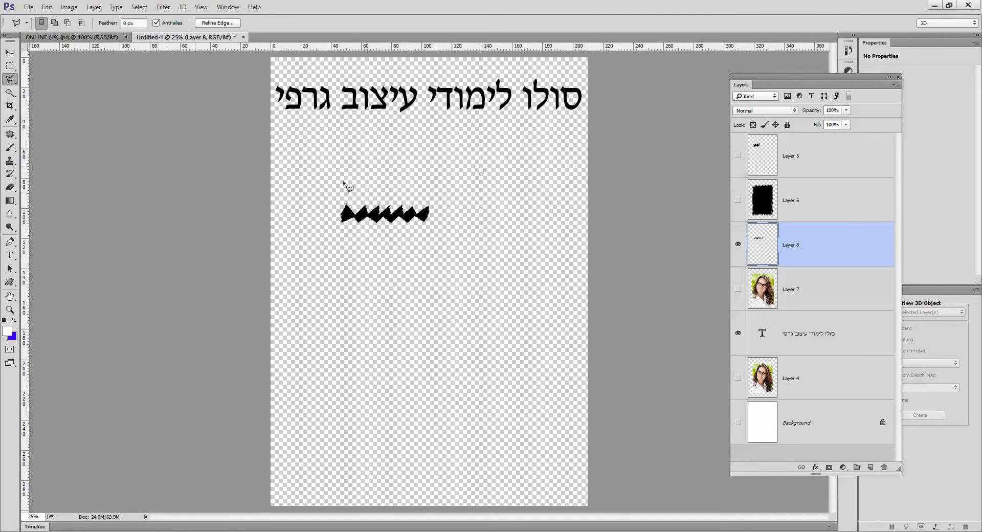
Deselect, show Layer 7's portrait again, and delete Layers 8, 6 and 5
left_click(140, 7)
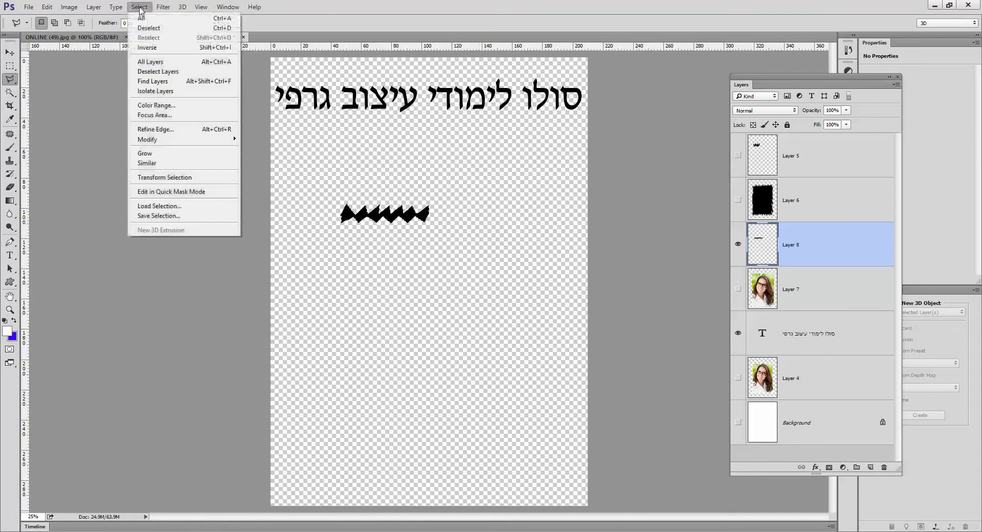
left_click(149, 31)
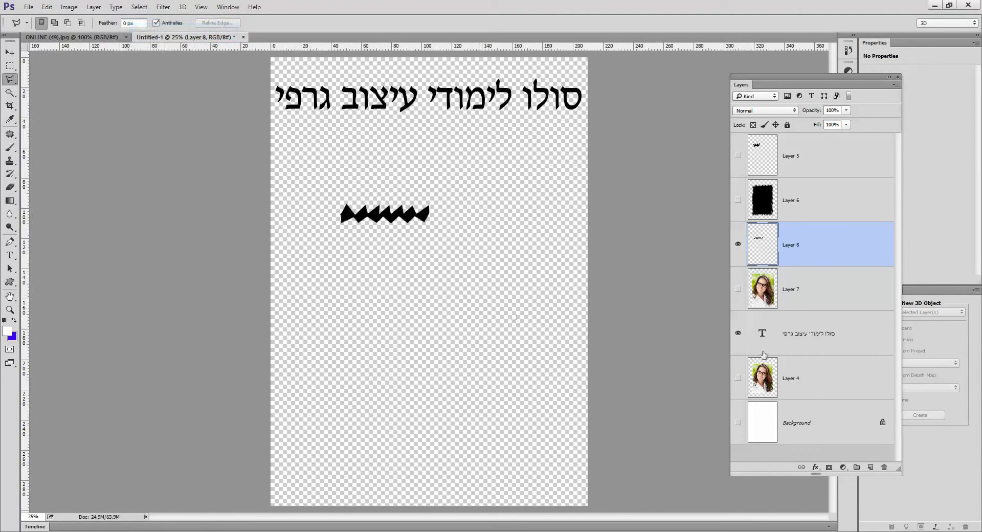
left_click(738, 289)
left_click_drag(792, 244, 884, 467)
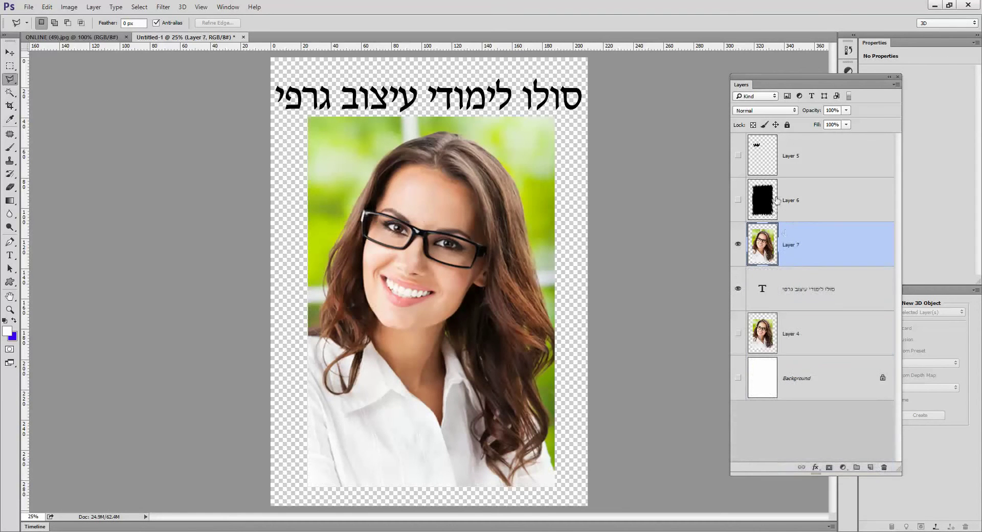
left_click_drag(777, 205, 884, 467)
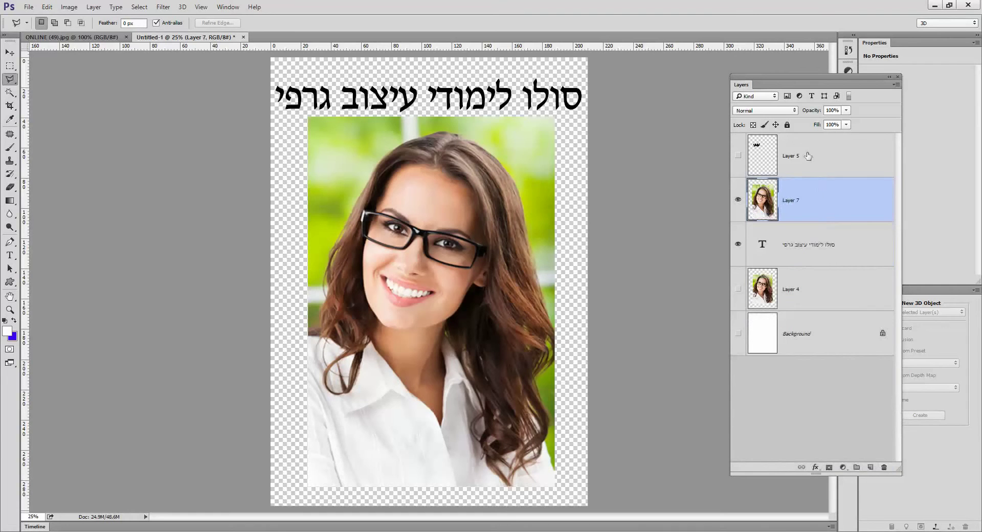
left_click_drag(807, 156, 883, 468)
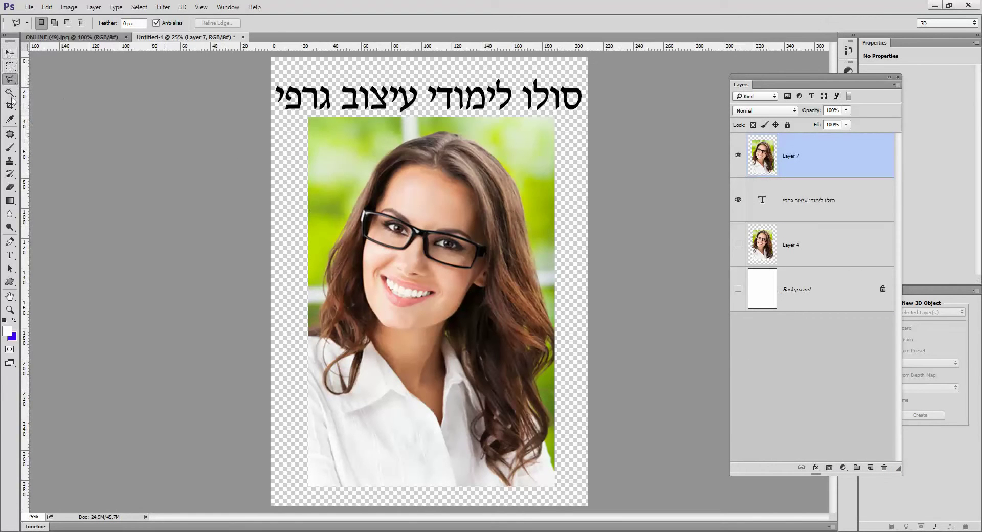
Select the plain Eraser Tool with the 696 px zigzag brush tip
left_click(9, 187)
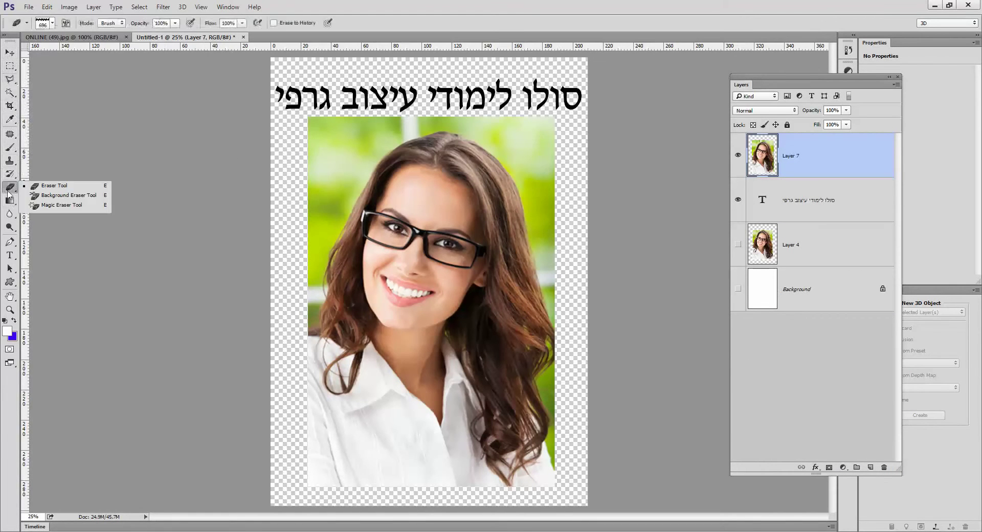
left_click(56, 186)
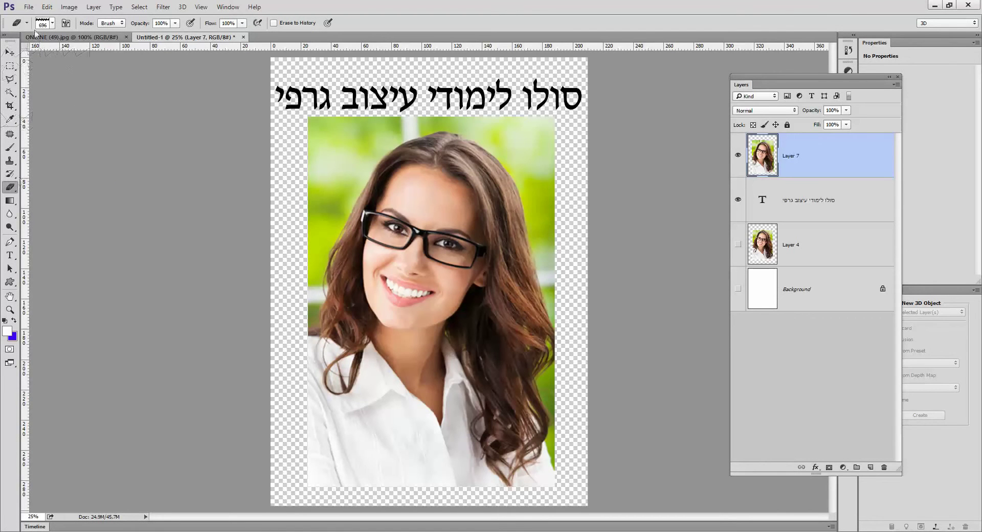
left_click(52, 23)
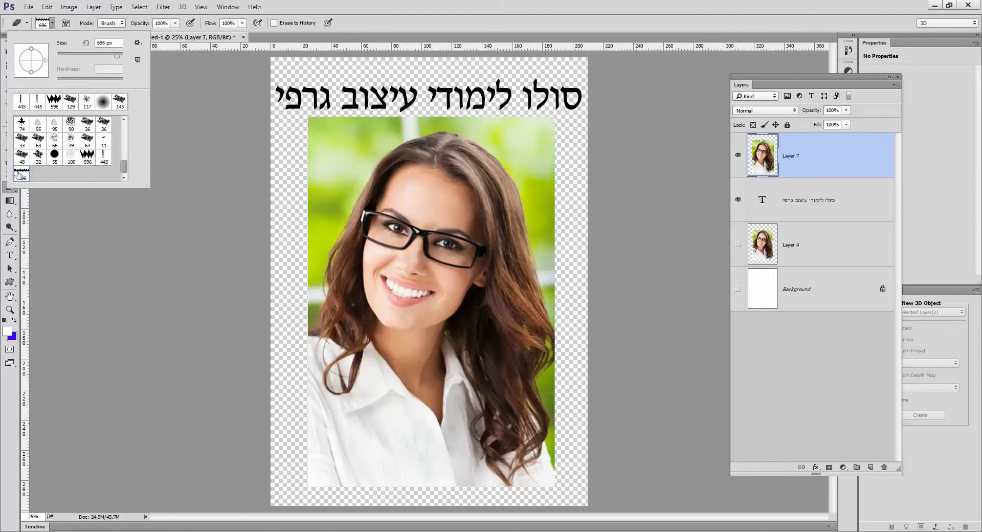
mouse_move(125, 170)
left_mouse_down()
mouse_move(123, 126)
mouse_move(128, 171)
left_mouse_up()
left_click(13, 192)
right_click(11, 188)
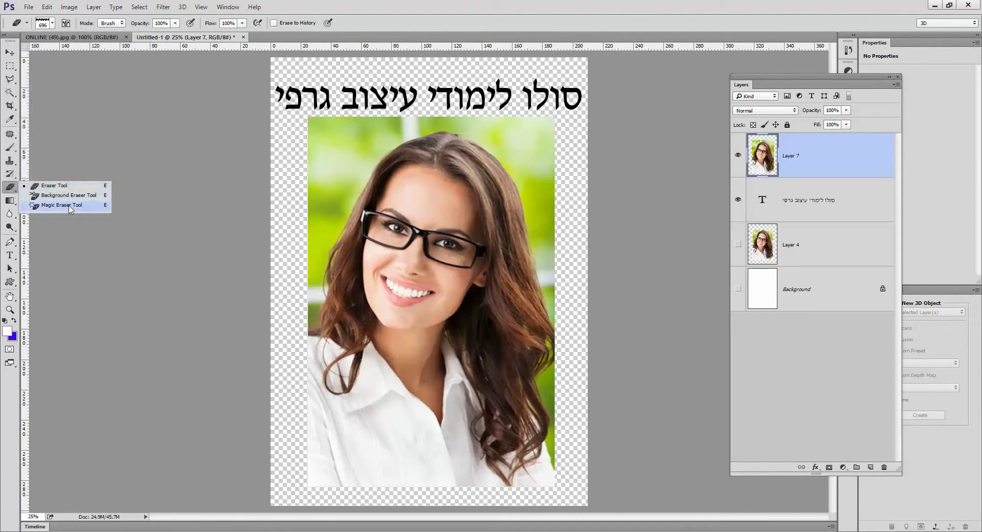
left_click(68, 188)
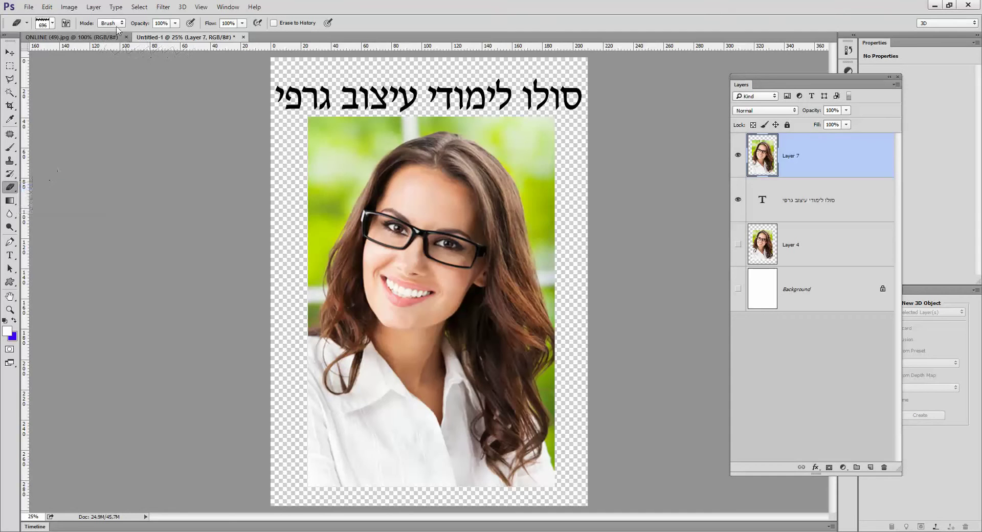
left_click(139, 7)
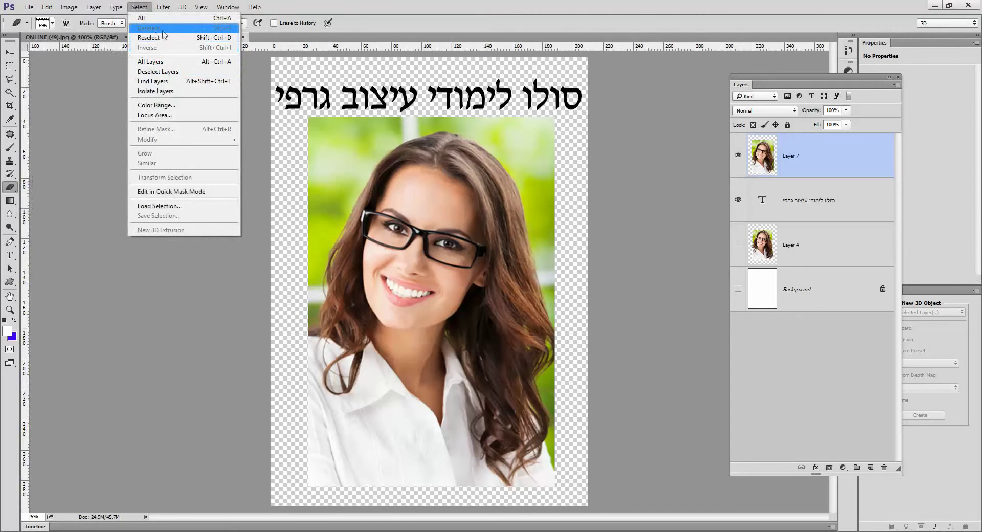
left_click(11, 189)
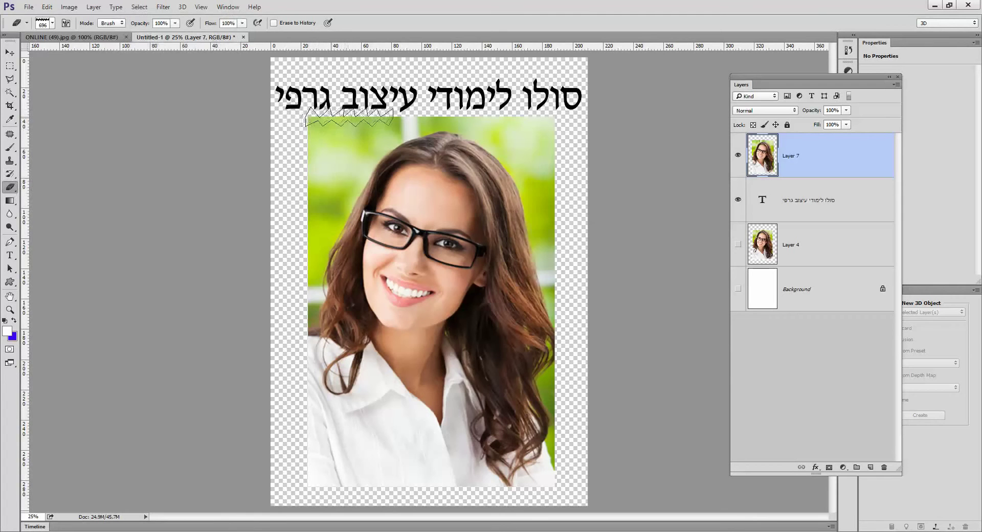
left_click(52, 23)
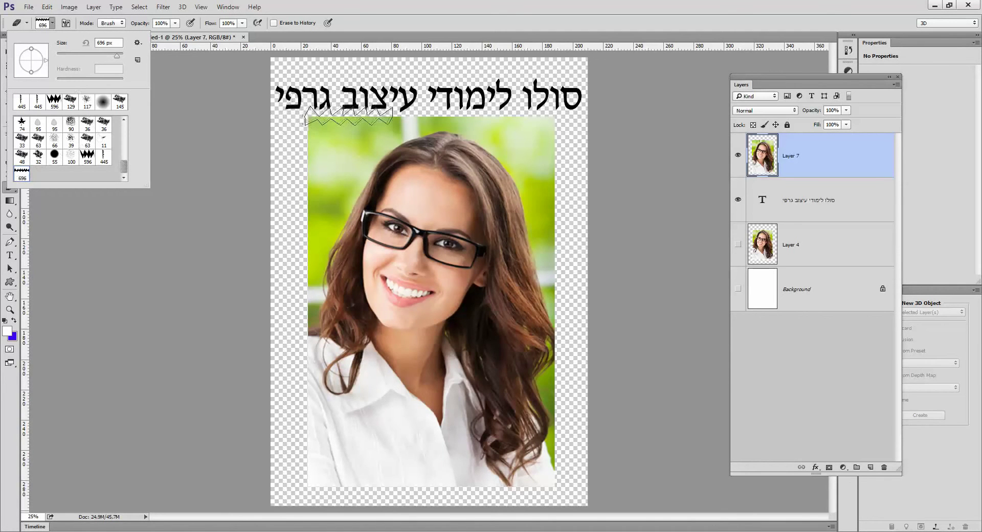
Tear the photo's top edge and upper right edge, and show the white Background layer
left_click_drag(349, 117, 514, 116)
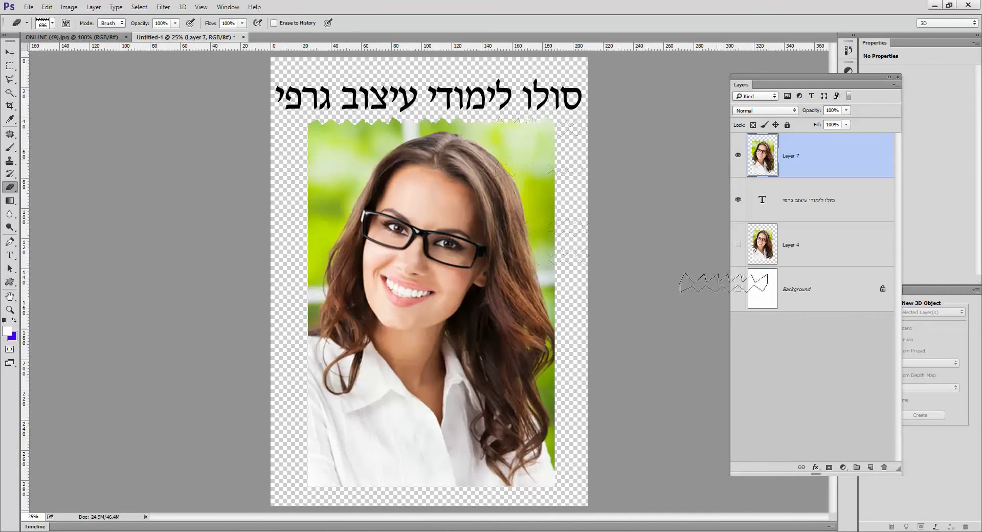
left_click(738, 289)
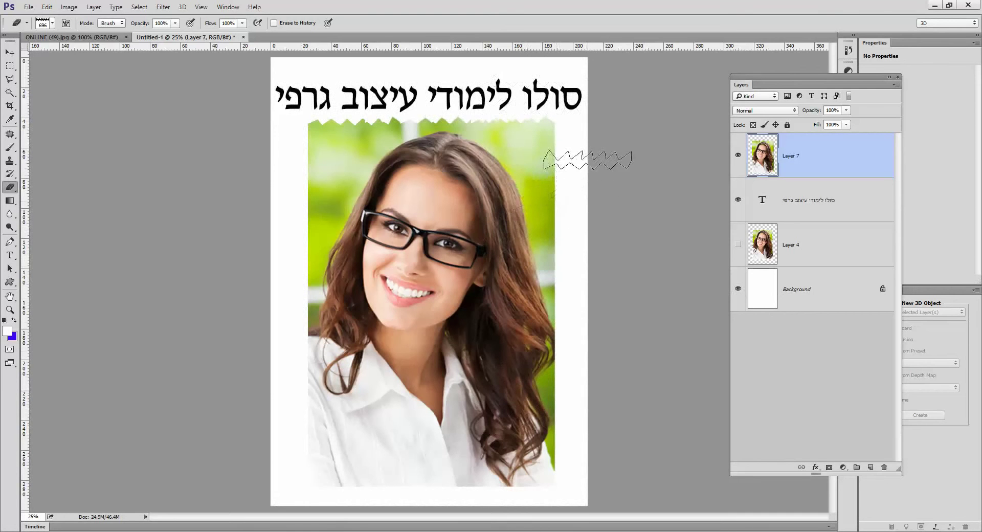
left_click_drag(596, 131, 597, 180)
Rotate the zigzag brush tip vertical and tear the photo's right and left edges
left_click(52, 24)
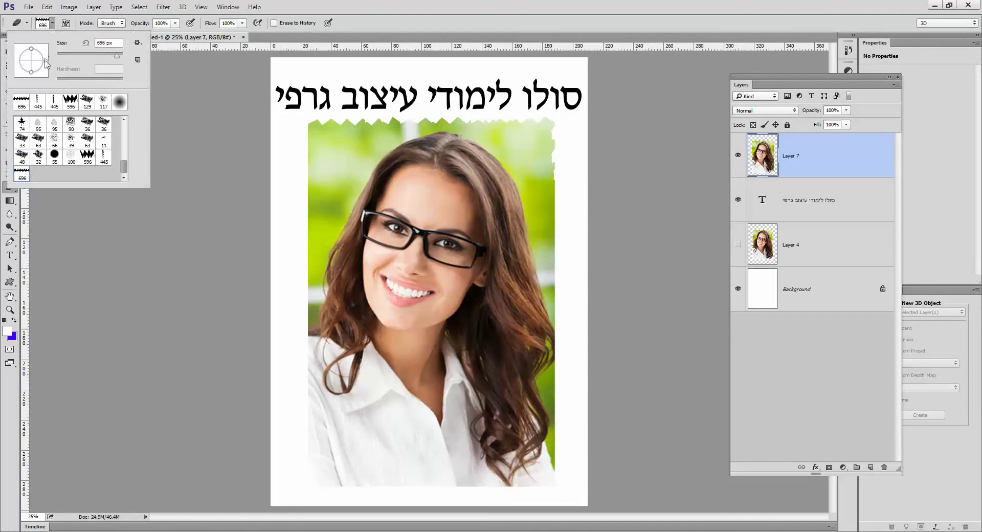
mouse_move(46, 63)
left_mouse_down()
mouse_move(19, 70)
mouse_move(33, 72)
mouse_move(34, 54)
left_mouse_up()
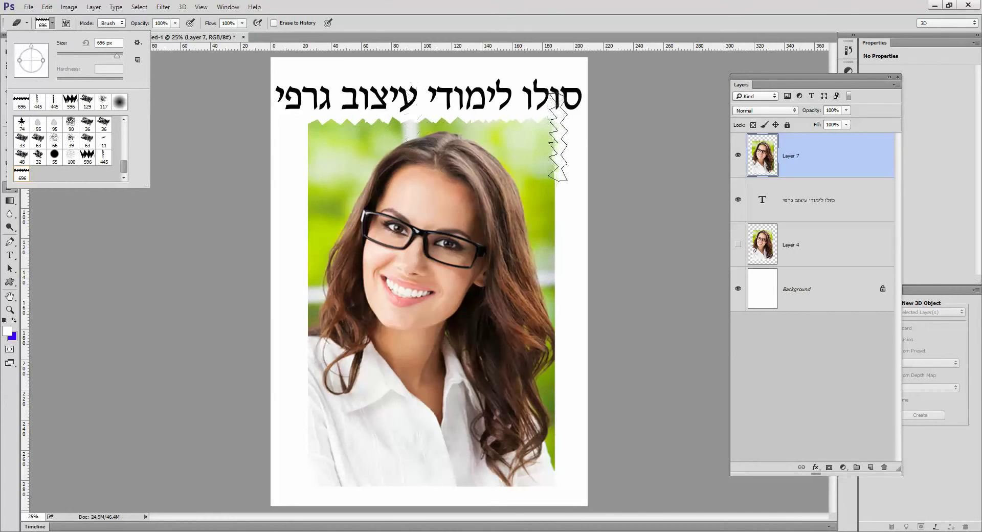
left_click(561, 158)
left_click_drag(565, 187, 558, 455)
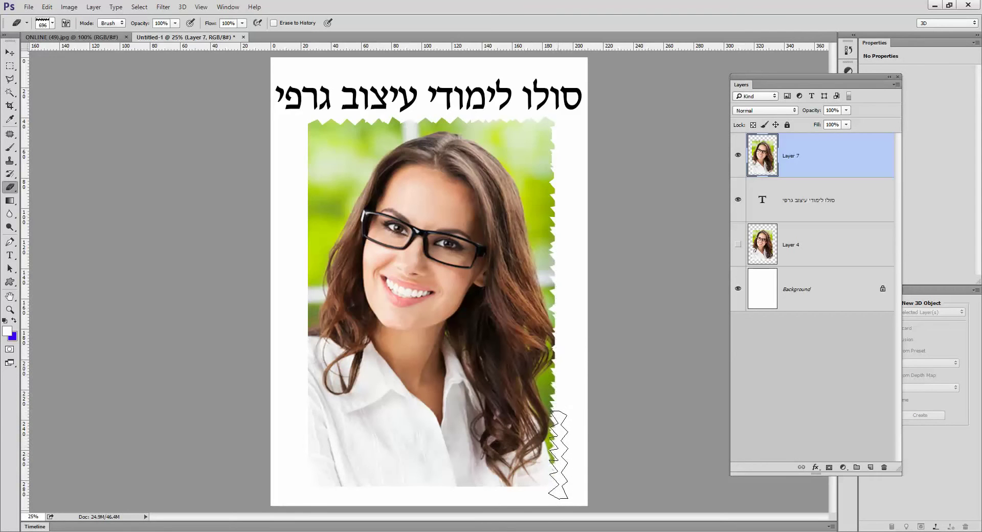
mouse_move(304, 286)
left_mouse_down()
mouse_move(305, 153)
mouse_move(305, 464)
left_mouse_up()
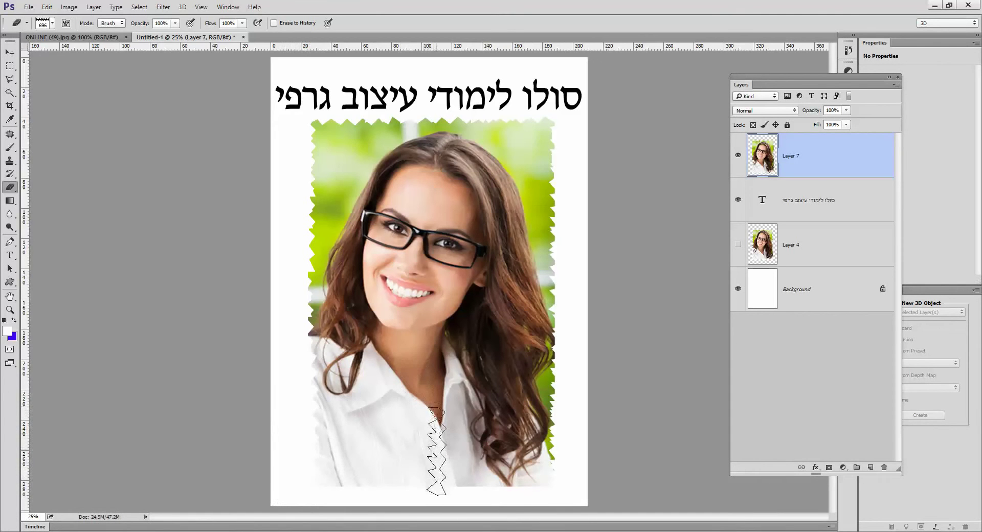
Rotate the zigzag brush tip back to horizontal and tear the photo's bottom edge
left_click(53, 24)
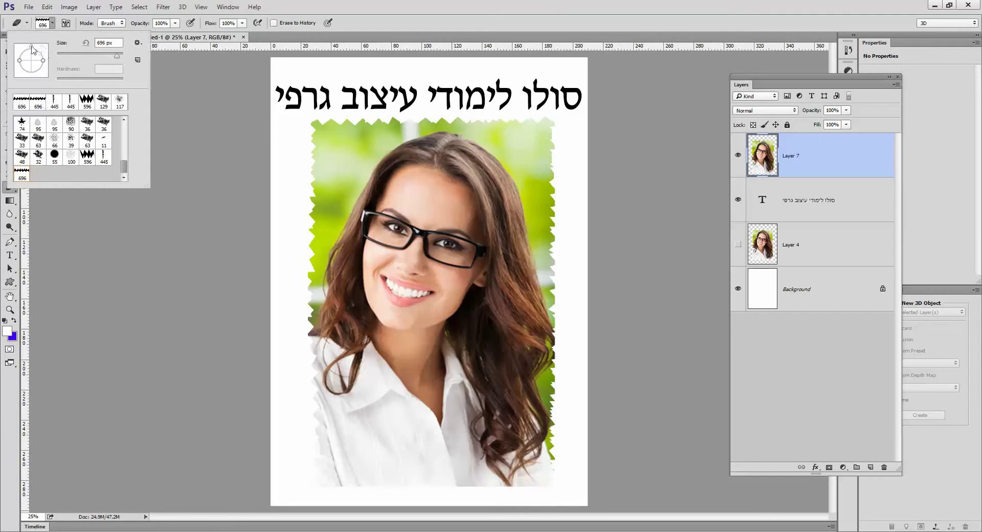
left_click_drag(32, 49, 44, 65)
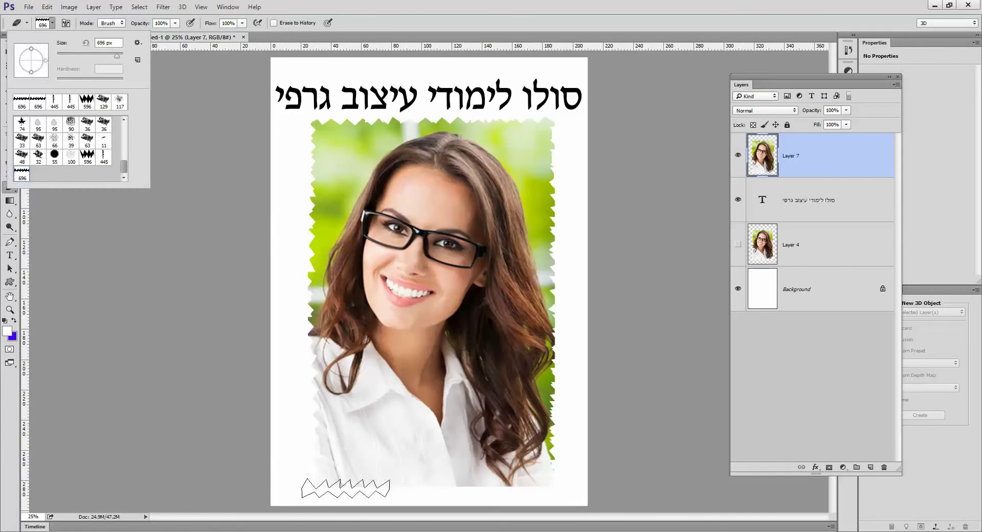
left_click(348, 488)
mouse_move(348, 488)
left_mouse_down()
mouse_move(538, 479)
mouse_move(407, 492)
mouse_move(328, 483)
left_mouse_up()
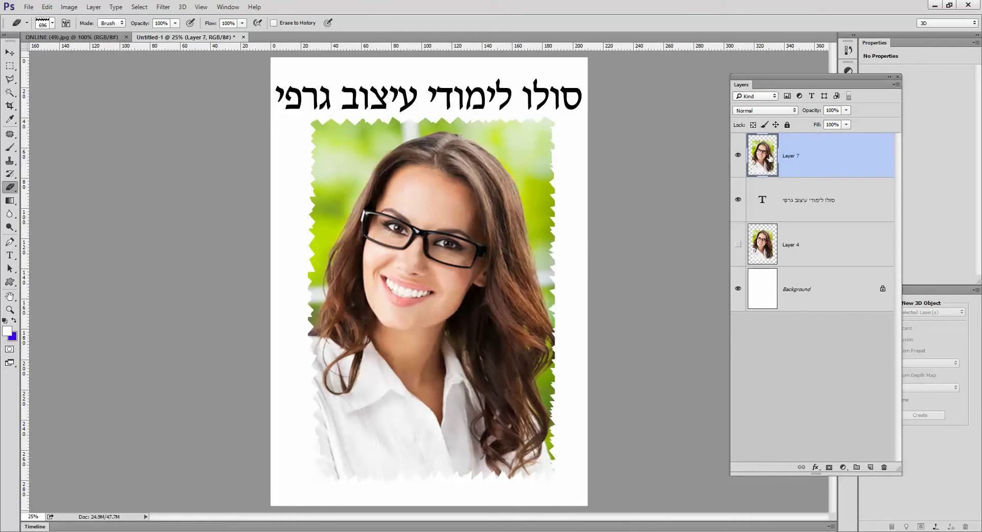
left_click(759, 294)
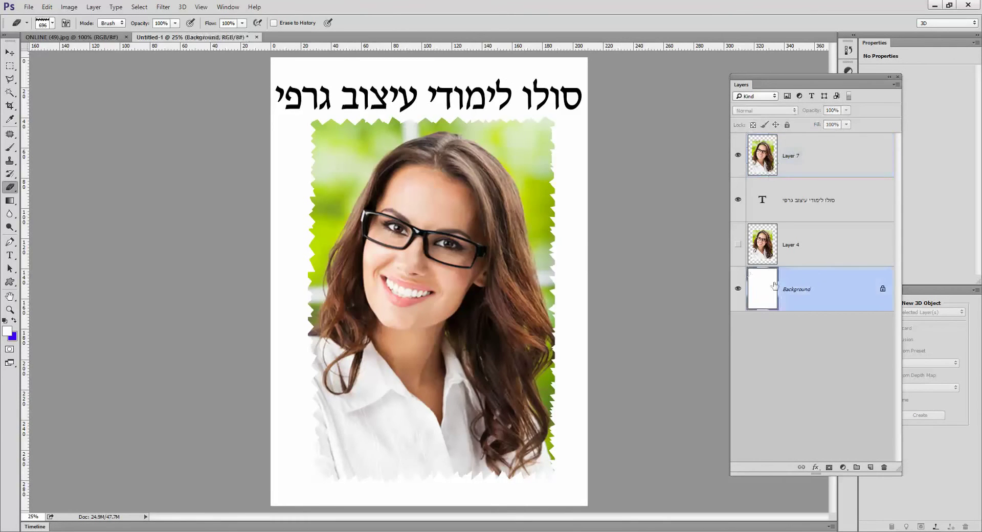
left_click(49, 8)
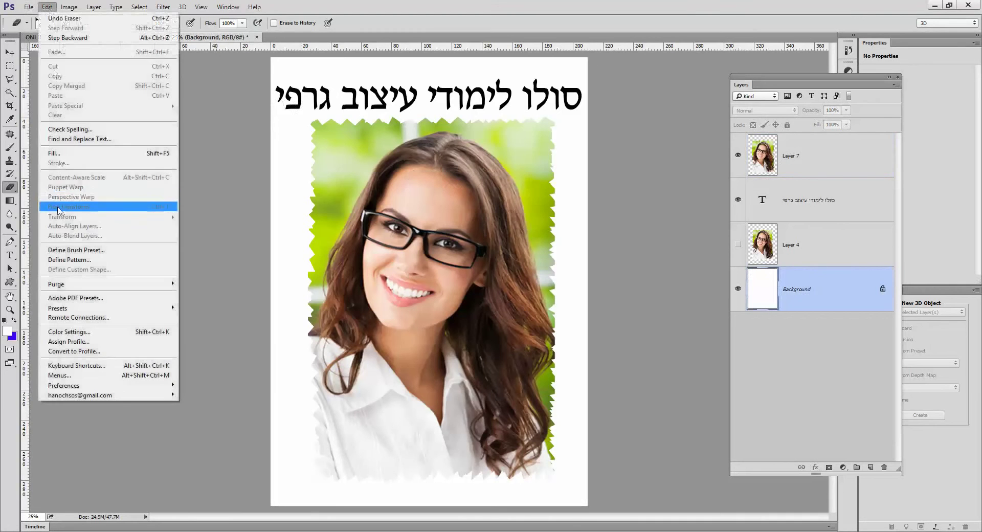
left_click(56, 153)
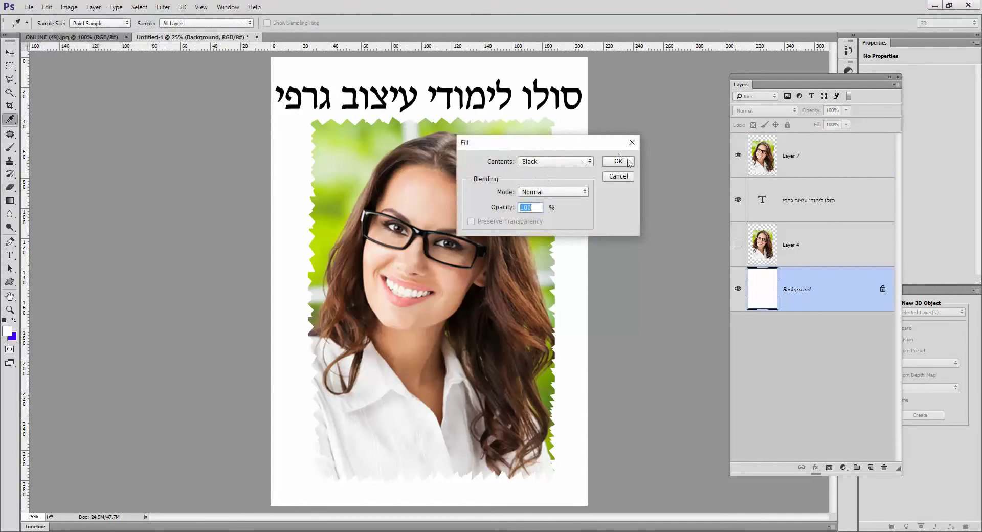
left_click(619, 161)
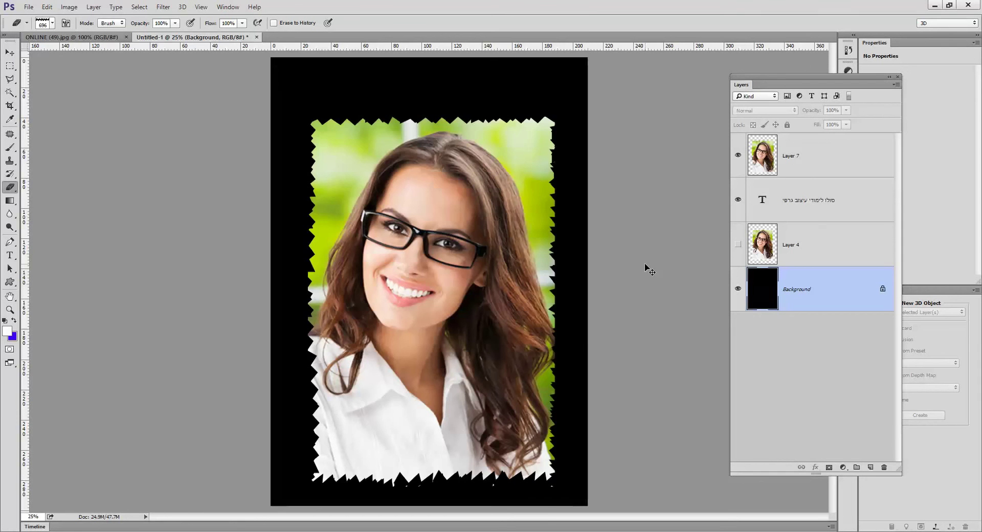
key("ctrl+z")
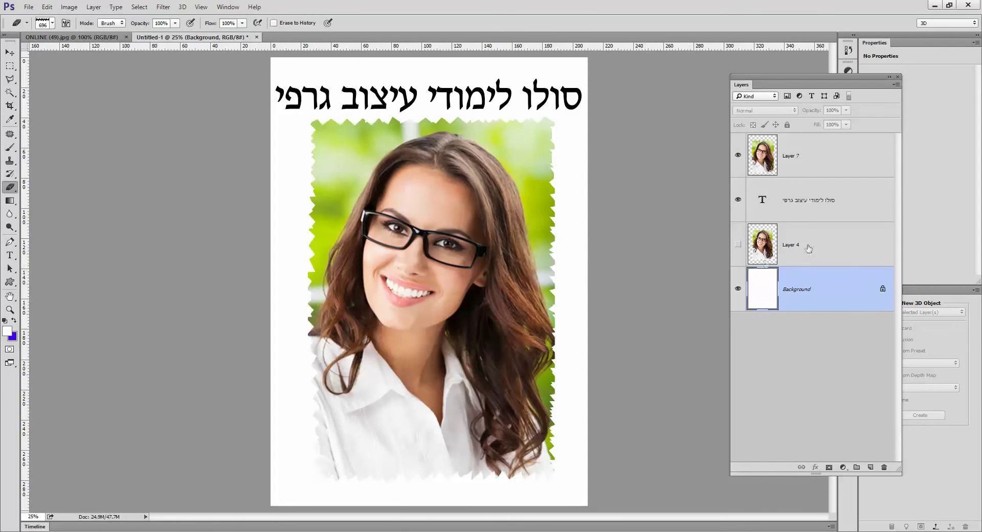
left_click(808, 249)
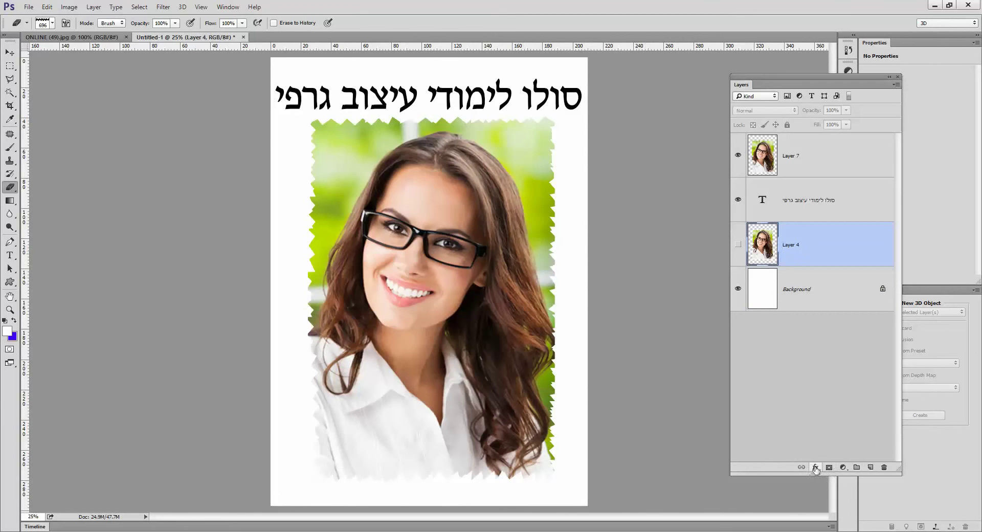
Add a Drop Shadow to Layer 7 at 35% opacity, 20 px distance, 22 px spread
left_click(786, 147)
left_click(816, 467)
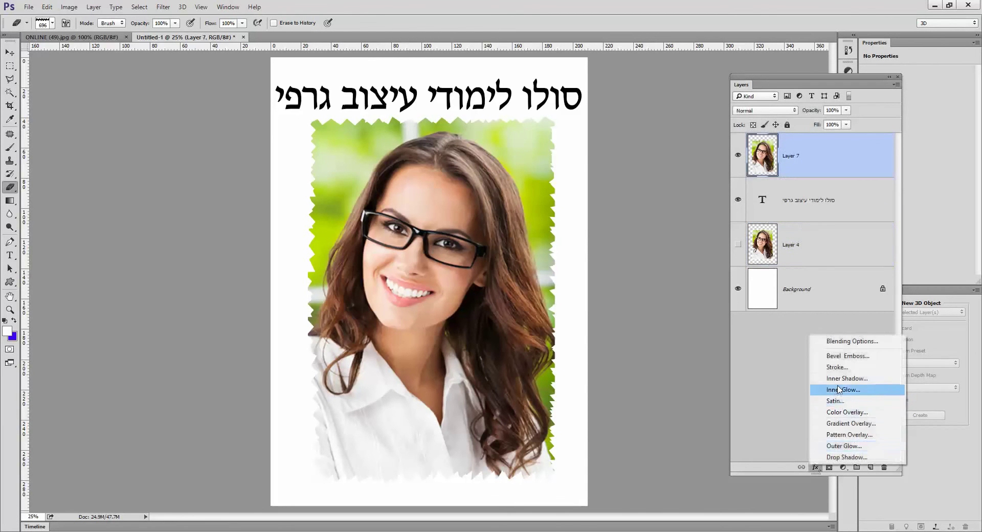
left_click(837, 458)
left_click_drag(683, 150, 664, 102)
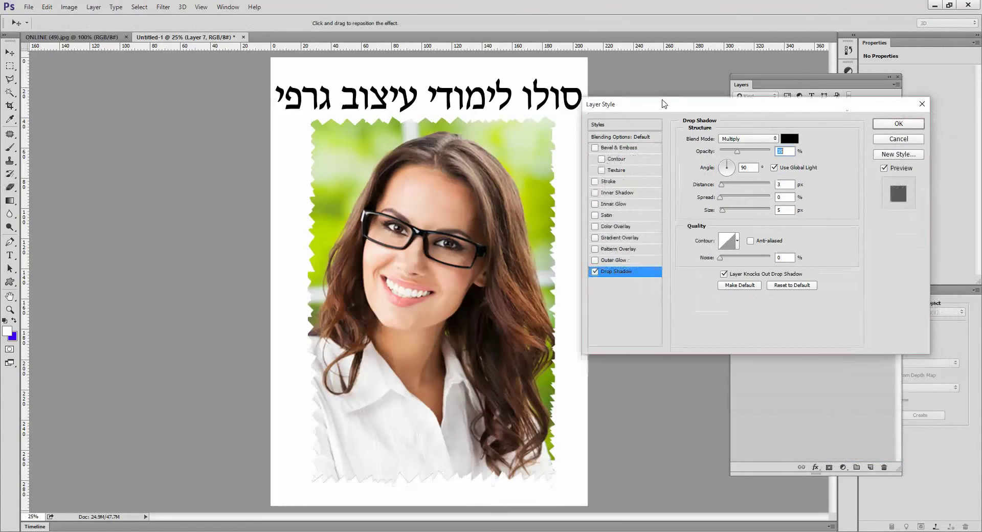
left_click_drag(723, 182, 737, 207)
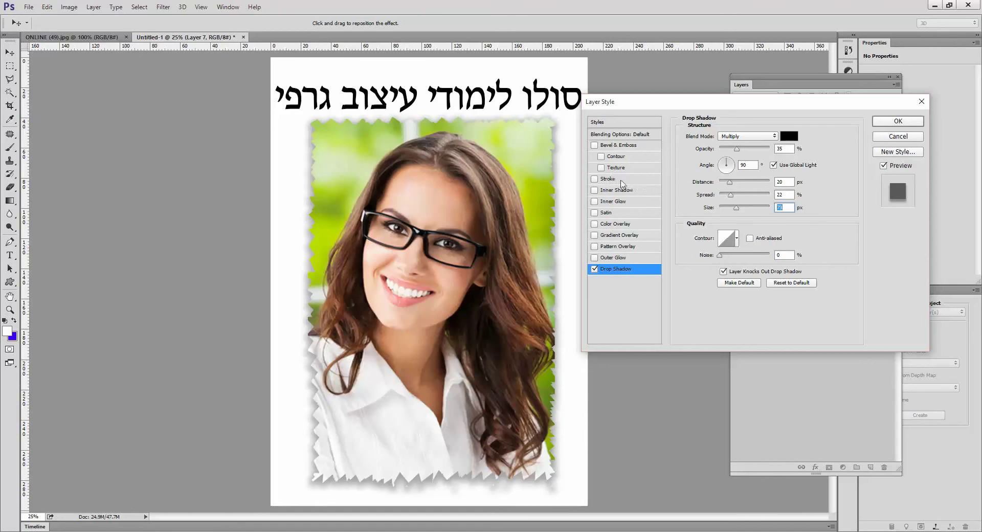
Try a white Stroke effect on the portrait at a thicker width
left_click(622, 181)
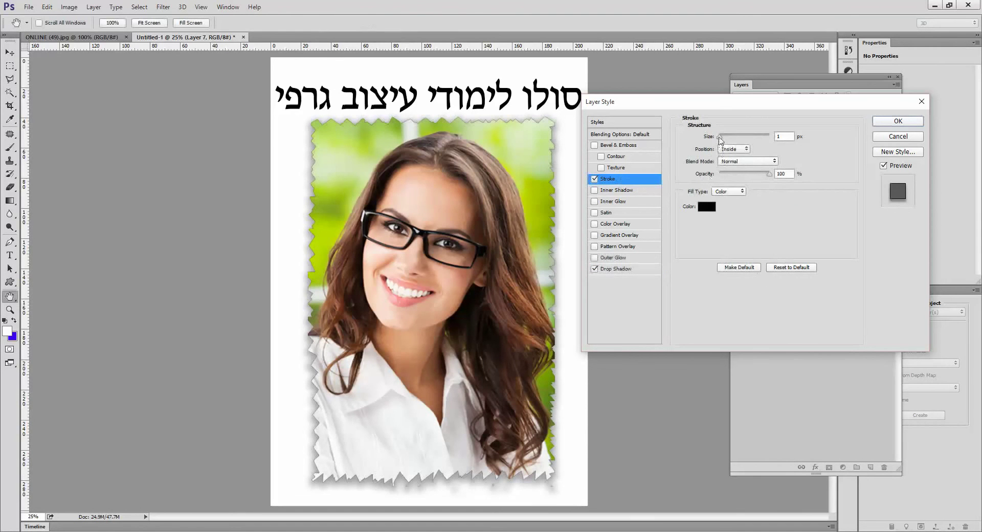
left_click_drag(720, 136, 727, 140)
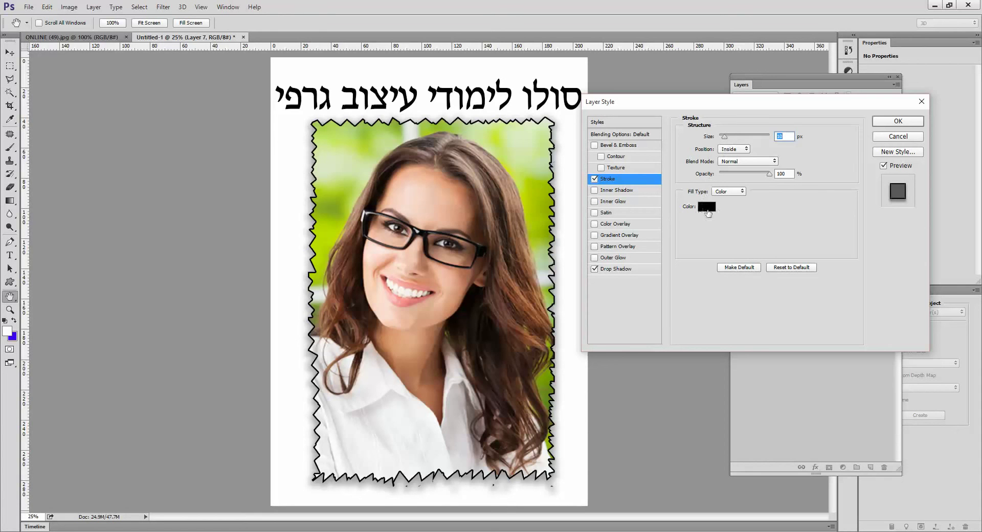
left_click(707, 208)
left_click_drag(633, 195, 617, 183)
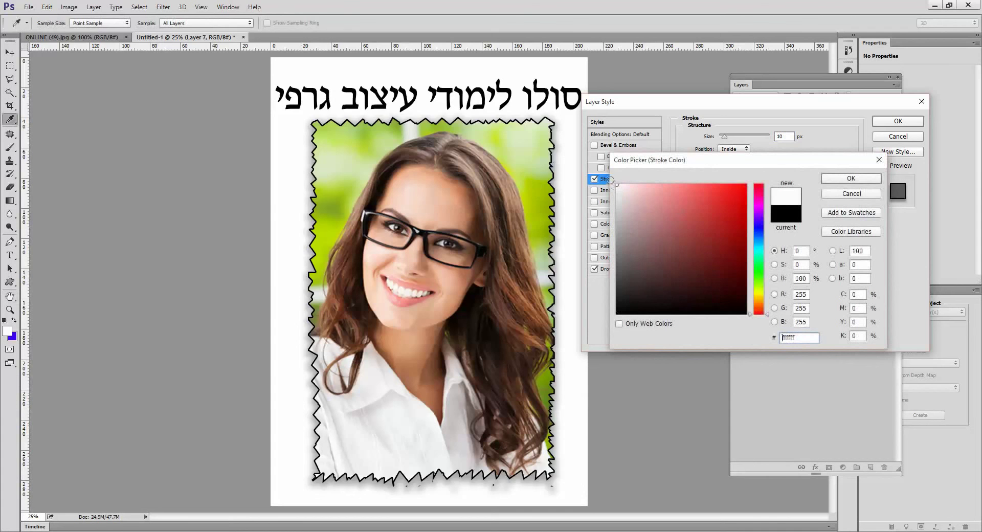
left_click(863, 181)
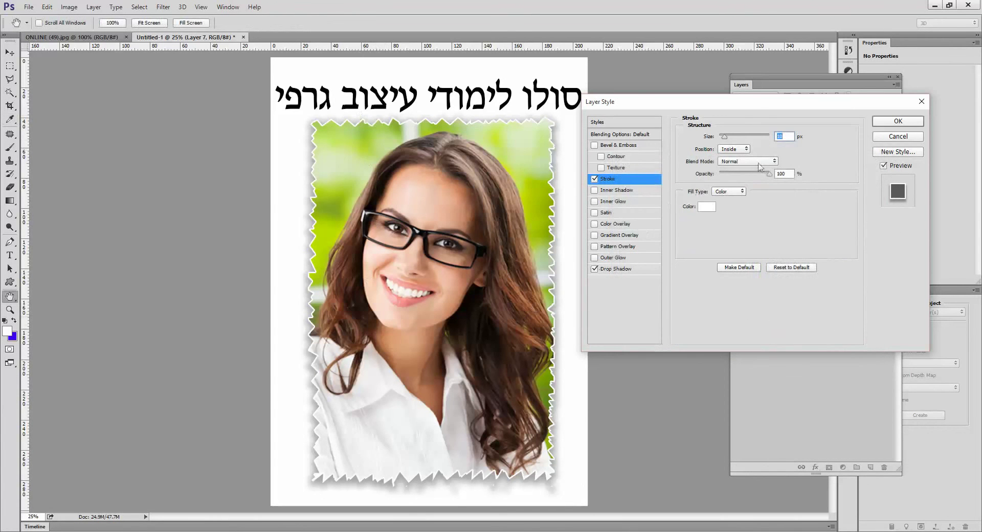
left_click_drag(727, 139, 739, 137)
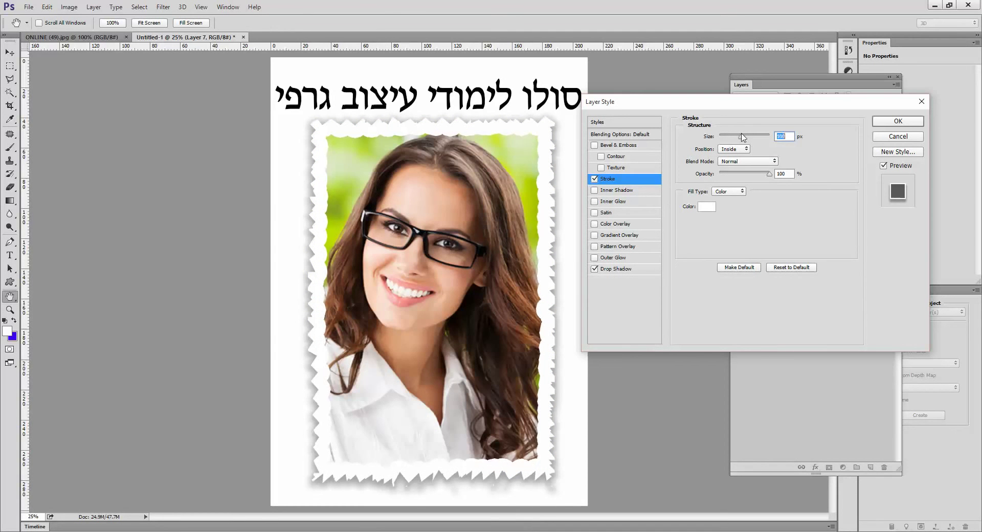
left_click_drag(739, 137, 724, 141)
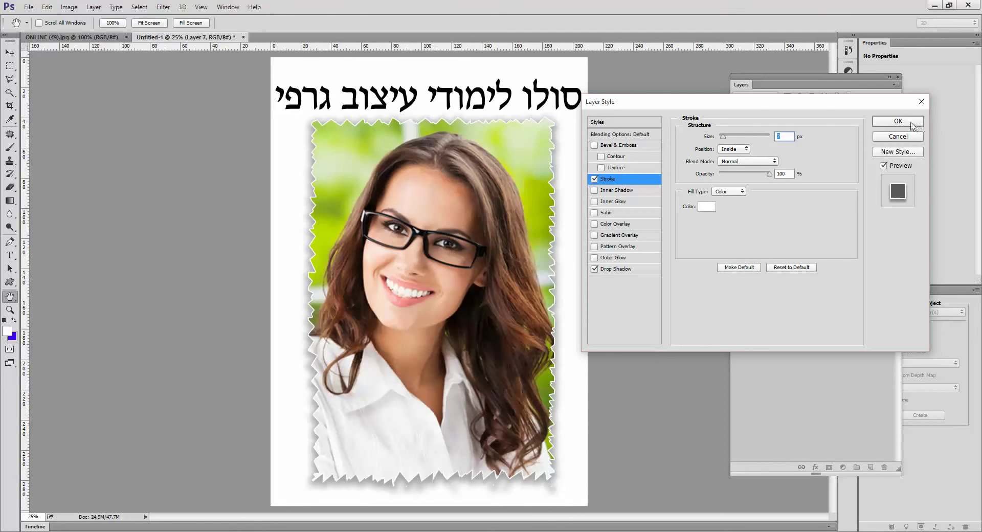
Apply the layer style, then delete all of Layer 7's effects
left_click(912, 123)
key("e")
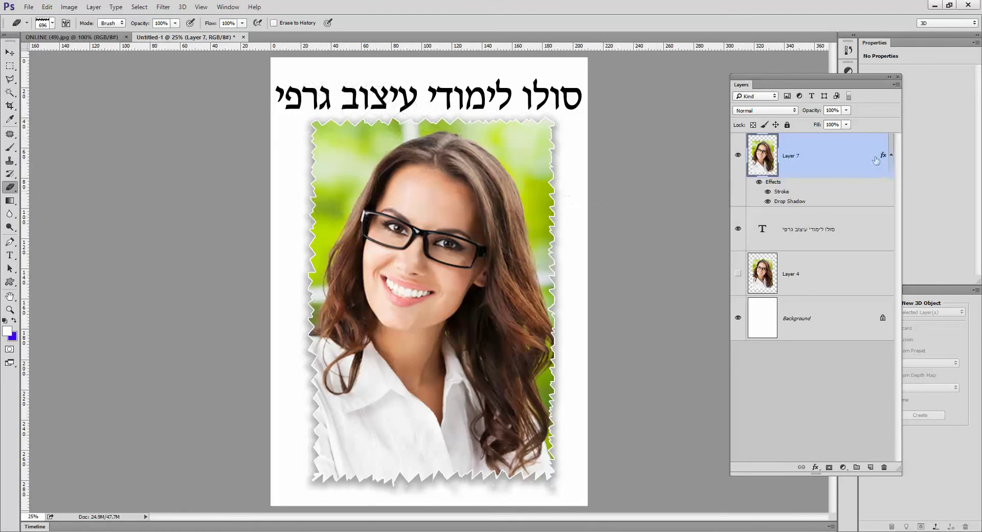
left_click_drag(883, 158, 887, 470)
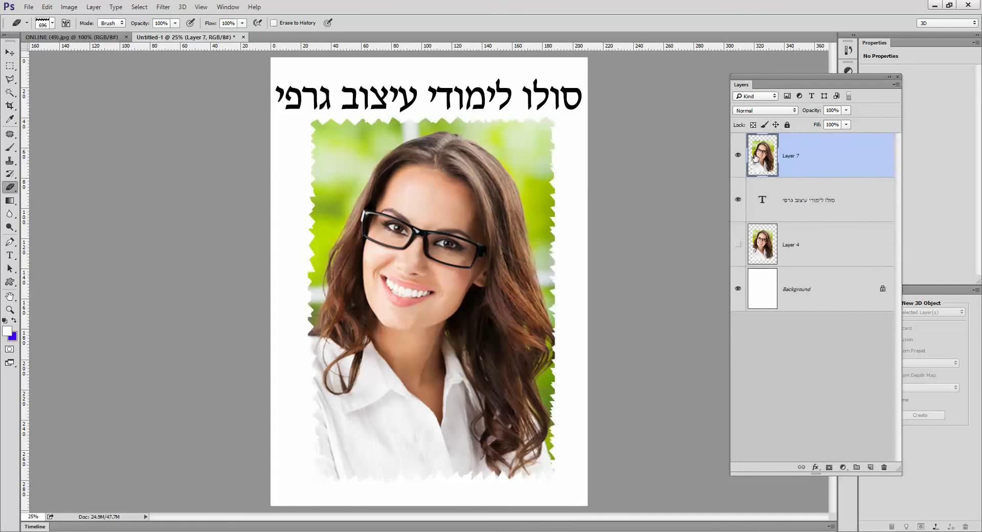
Select the portrait's torn outline and feather it by 15 pixels
left_click(761, 154, "ctrl")
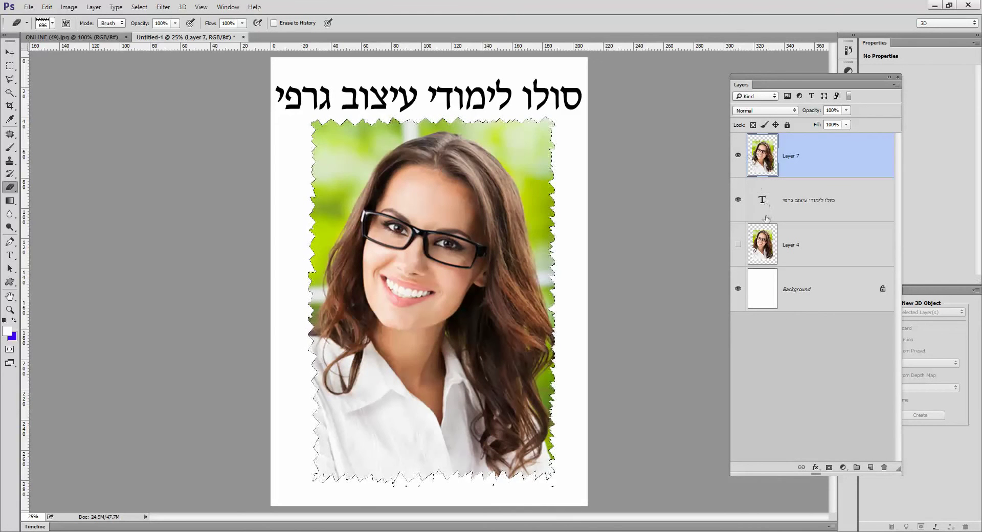
left_click(139, 6)
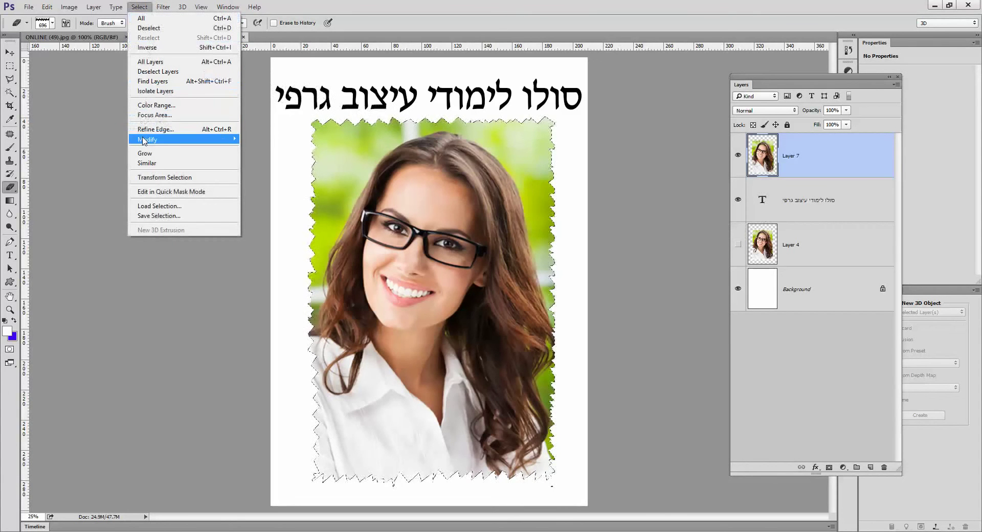
mouse_move(184, 139)
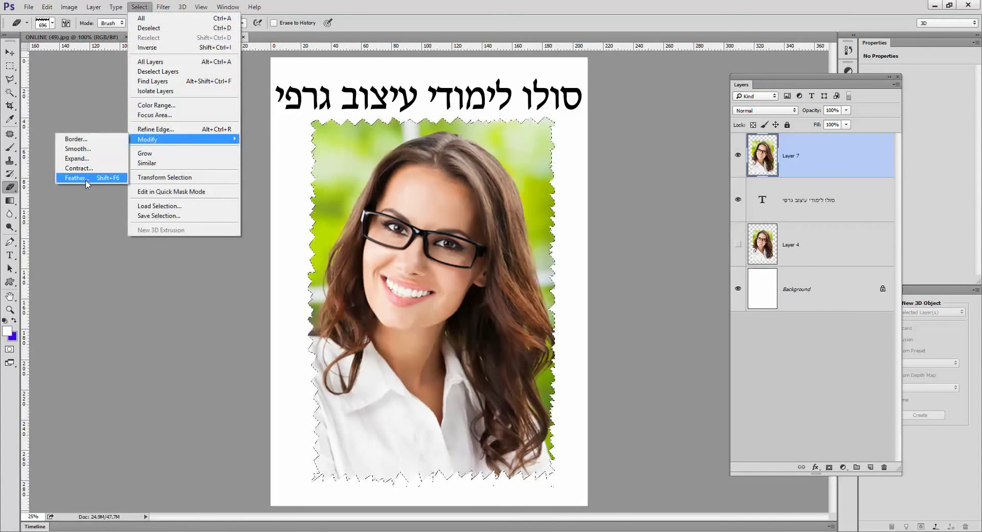
left_click(88, 180)
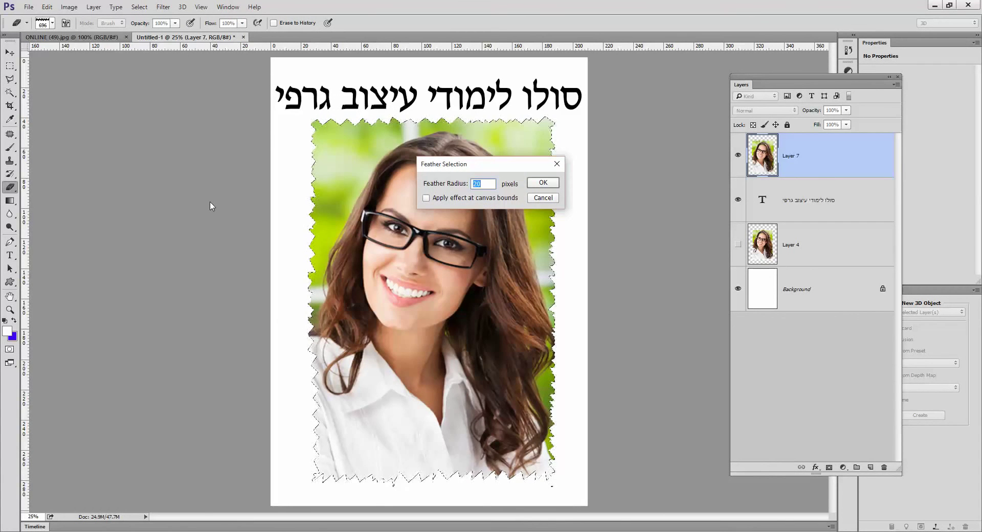
type("15")
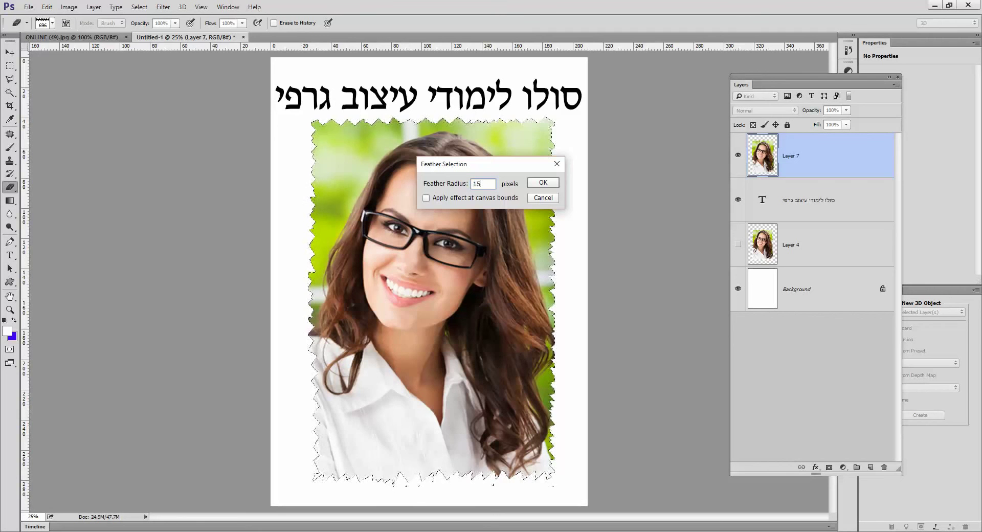
key("Return")
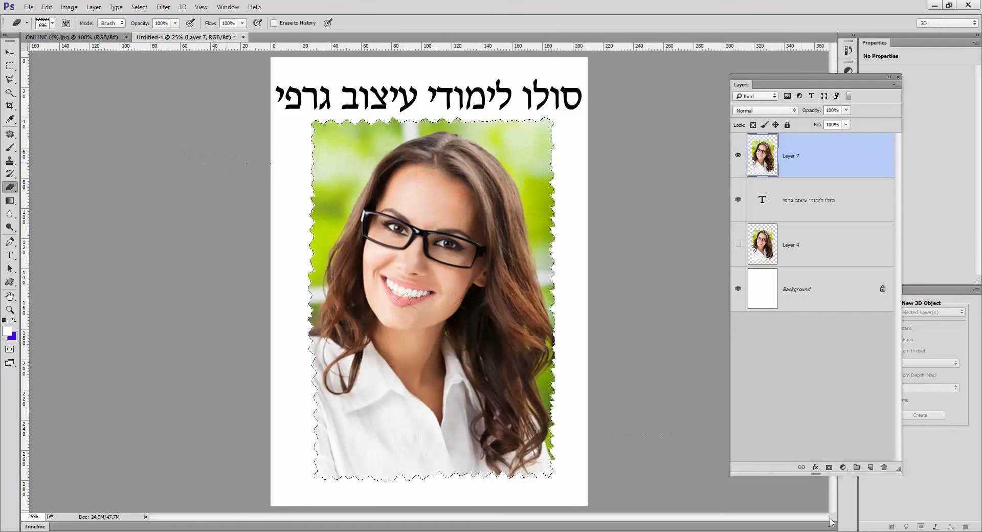
Fill the feathered selection with black on a new Layer 8
left_click(870, 467)
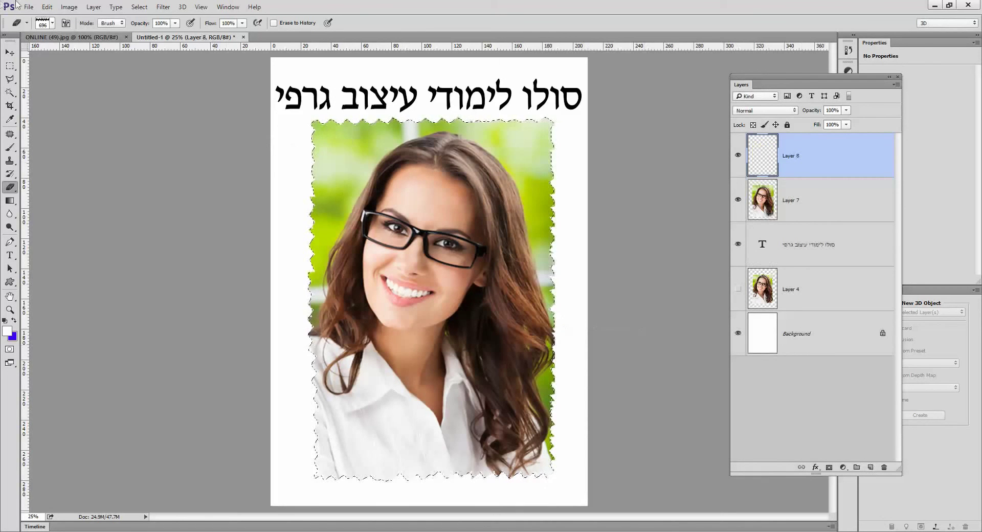
left_click(46, 7)
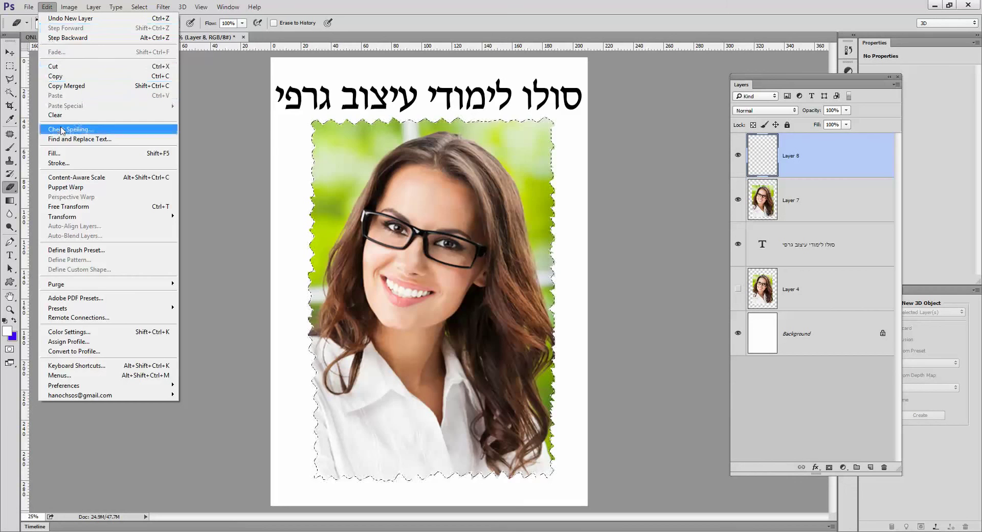
left_click(54, 153)
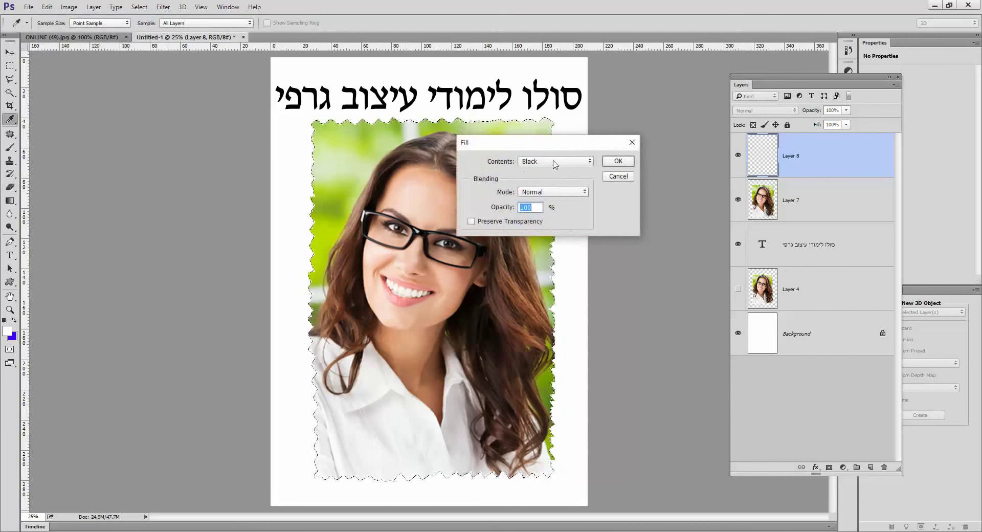
left_click(618, 160)
key("e")
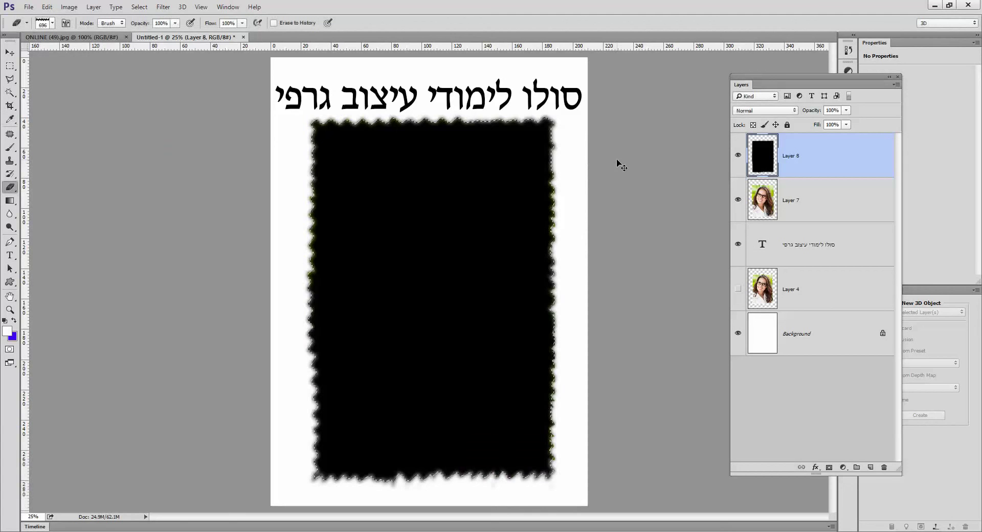
Deselect the black shape and stack the portrait layer (Layer 7) above Layer 8
left_click(139, 7)
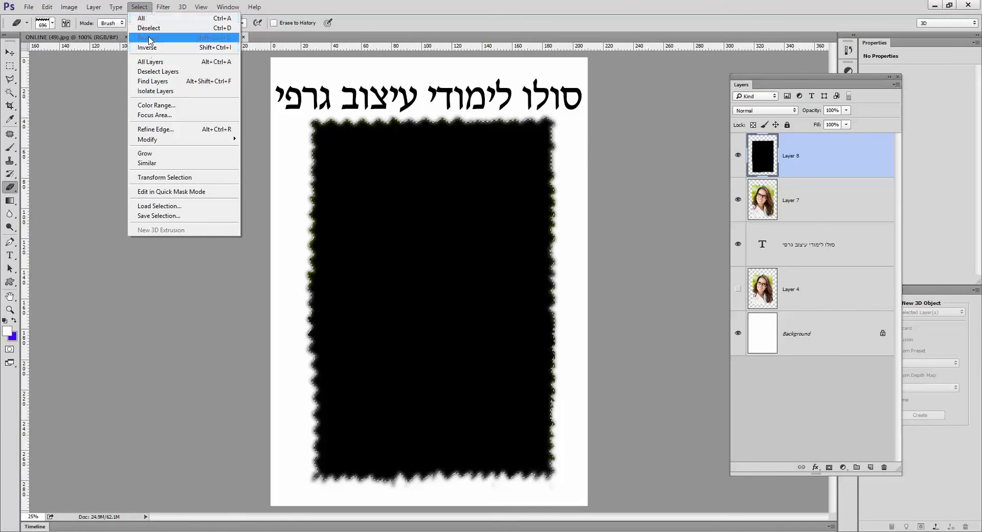
left_click(149, 28)
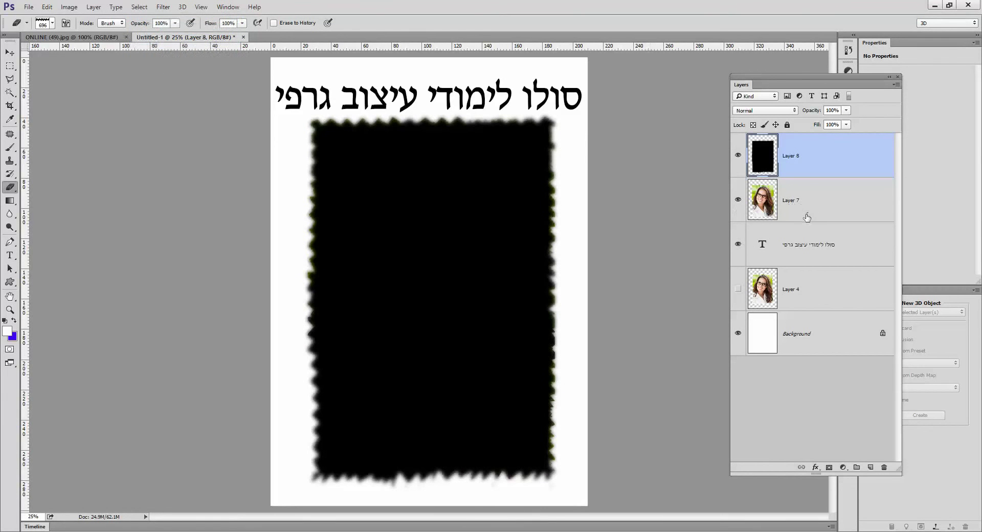
left_click_drag(807, 217, 800, 148)
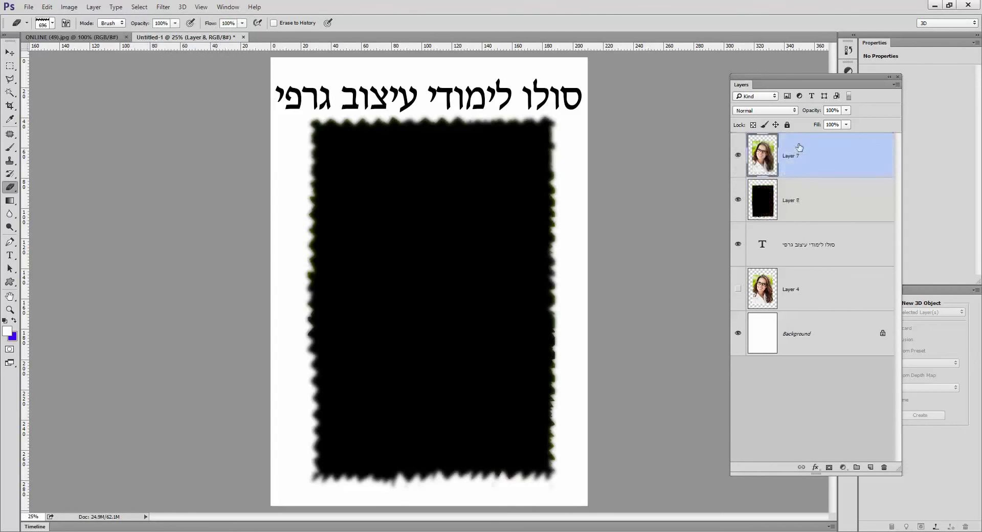
Offset the portrait slightly down and right so the feathered black shadow shows along its edges
left_click(10, 53)
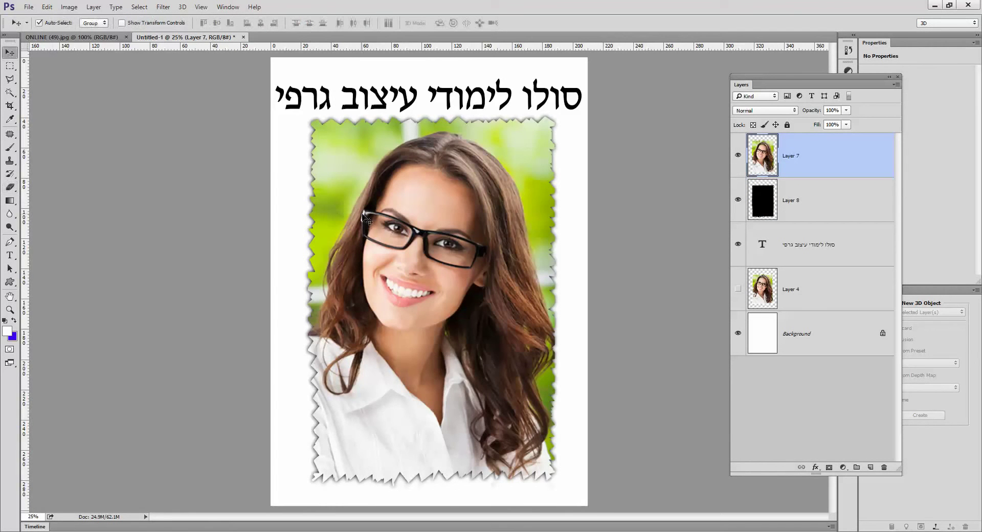
left_click_drag(363, 214, 364, 216)
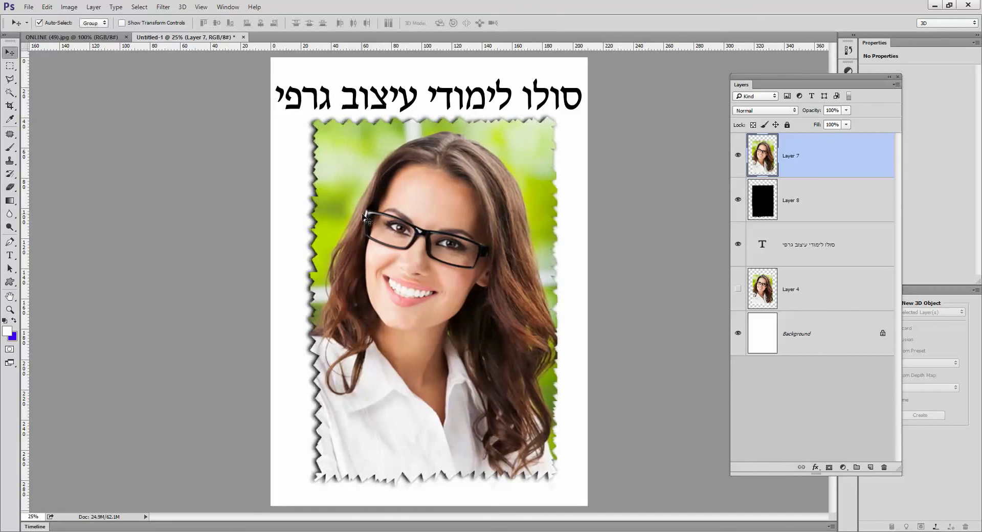
key("shift+Down")
key("shift+Down")
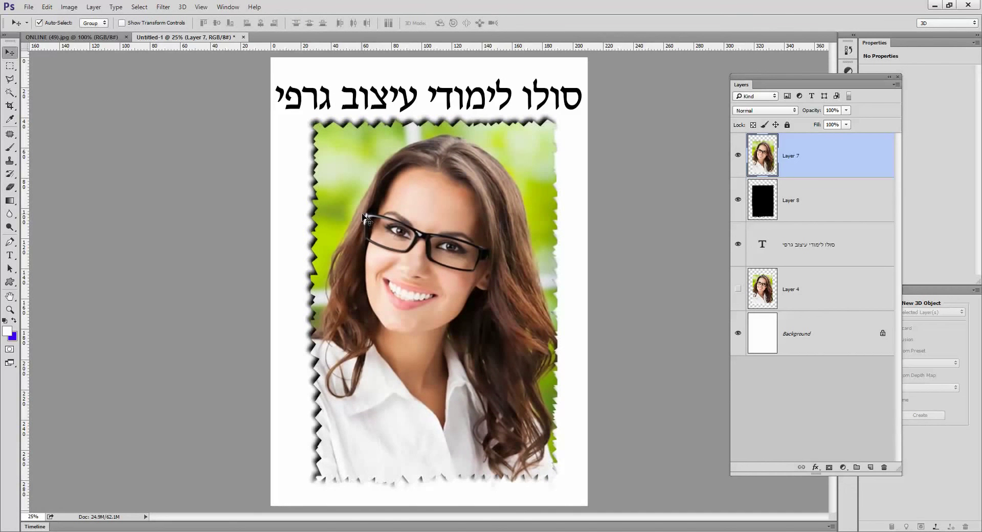
key("shift+Right")
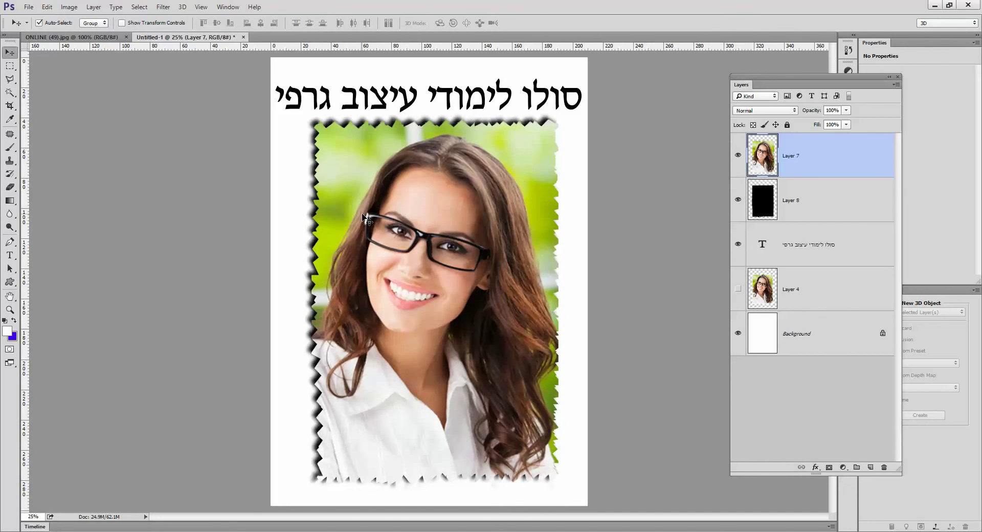
key("shift+Left")
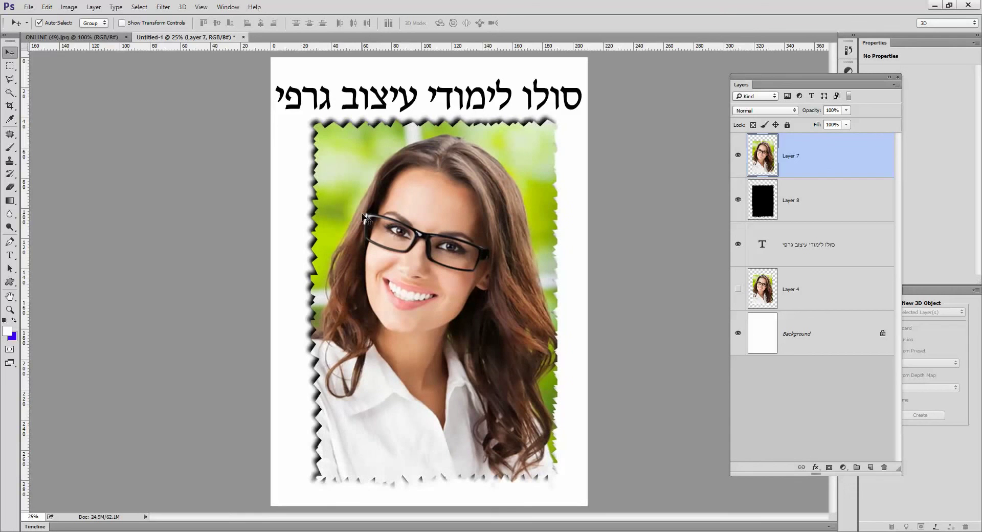